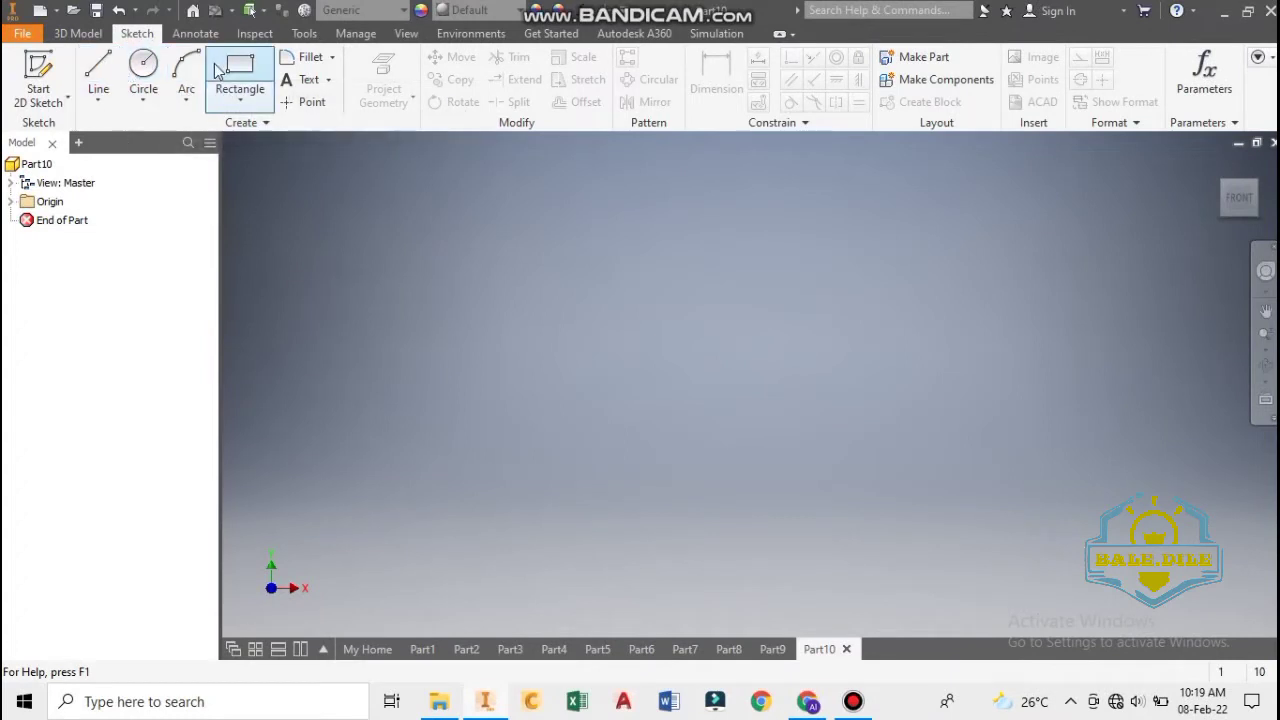
Step: Start a sketch on the YZ plane and draw a two-point rectangle about 17 mm high around the origin
left_click(238, 70)
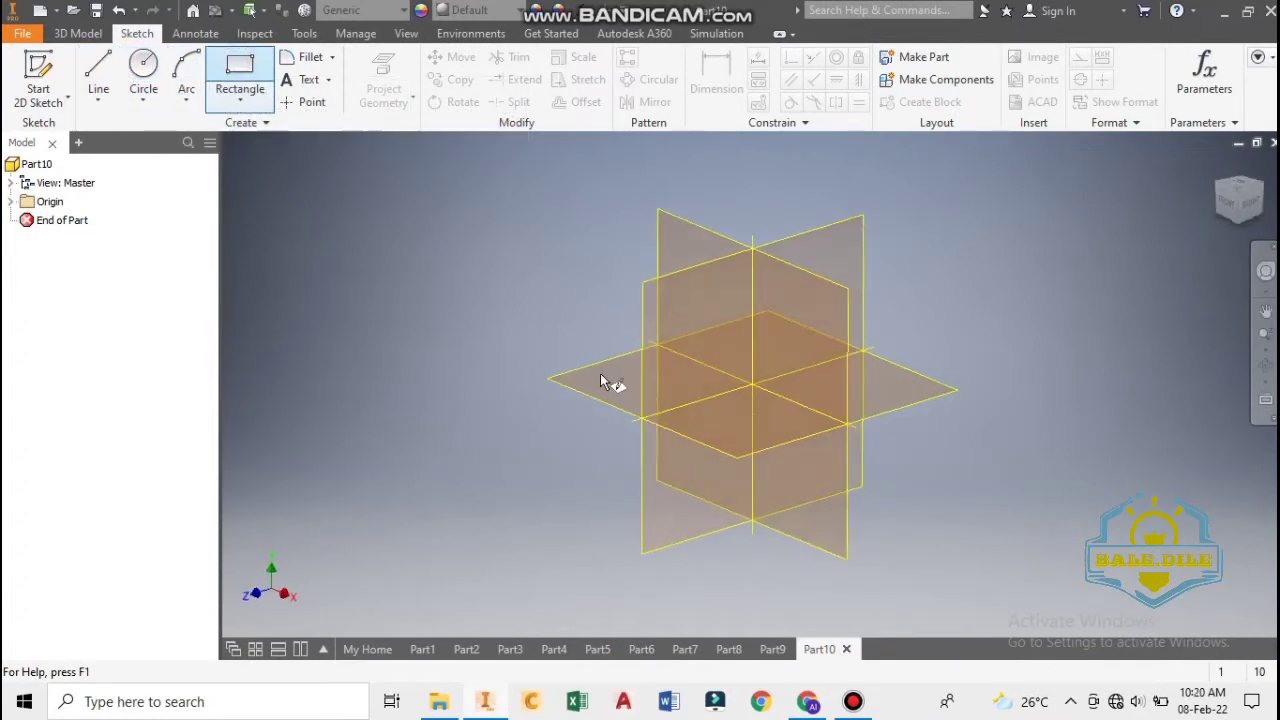
left_click(659, 357)
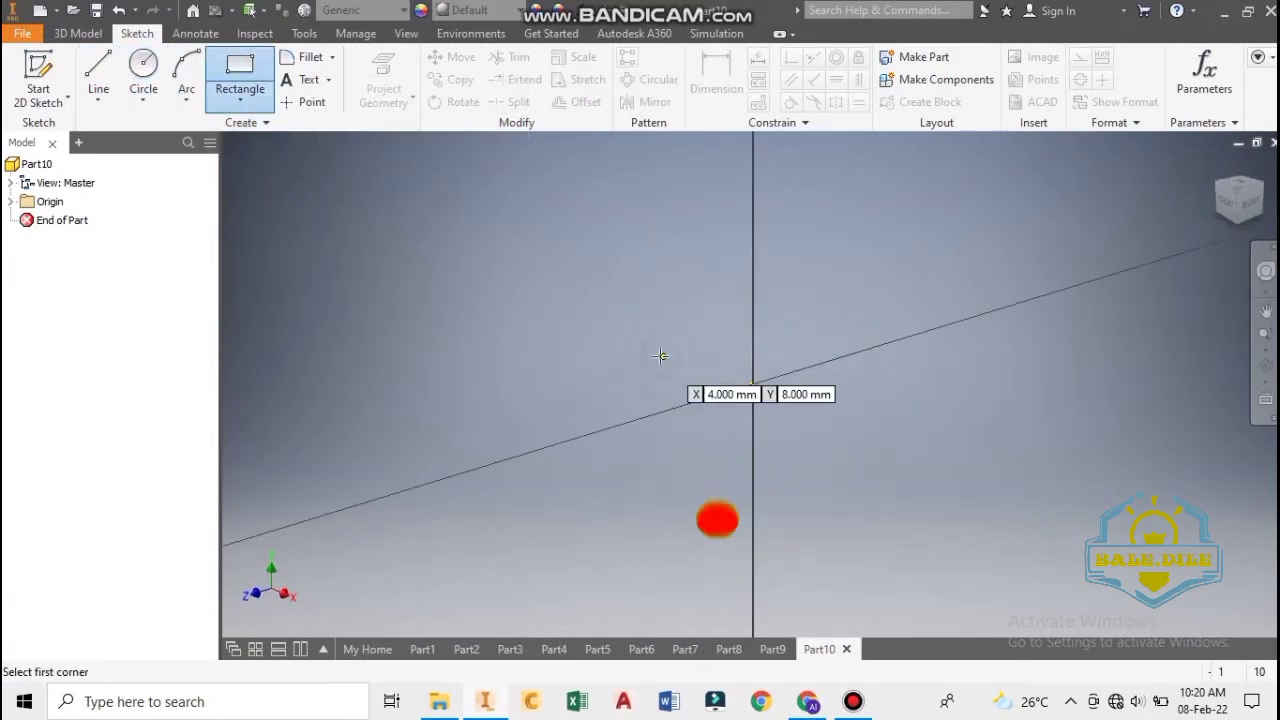
left_click(503, 282)
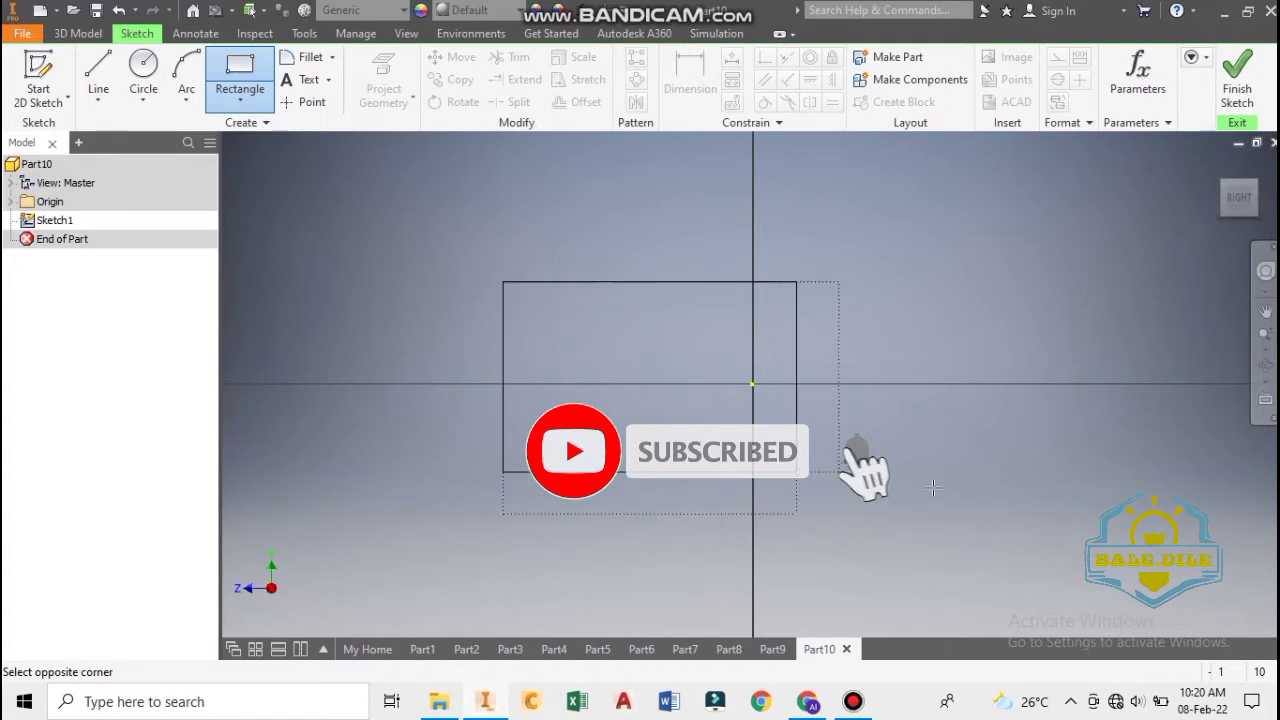
left_click(987, 531)
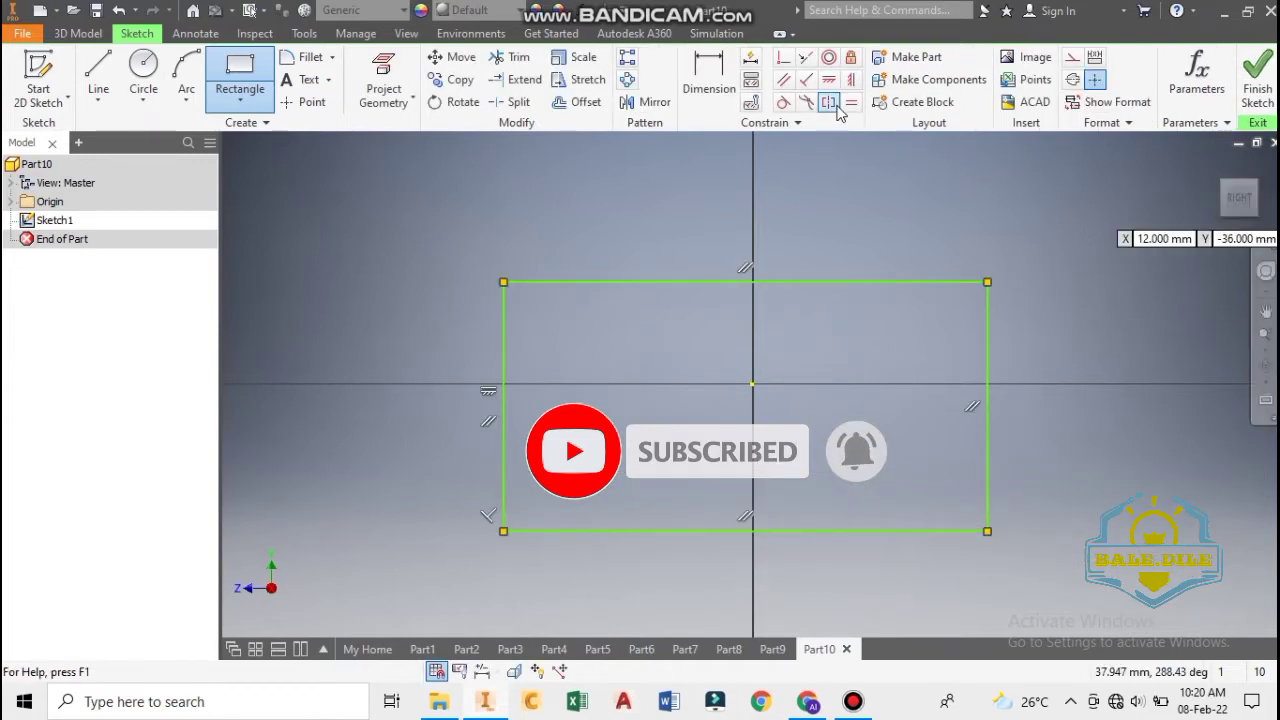
Step: Dimension the rectangle's left vertical edge and set its height to 20 mm
left_click(709, 75)
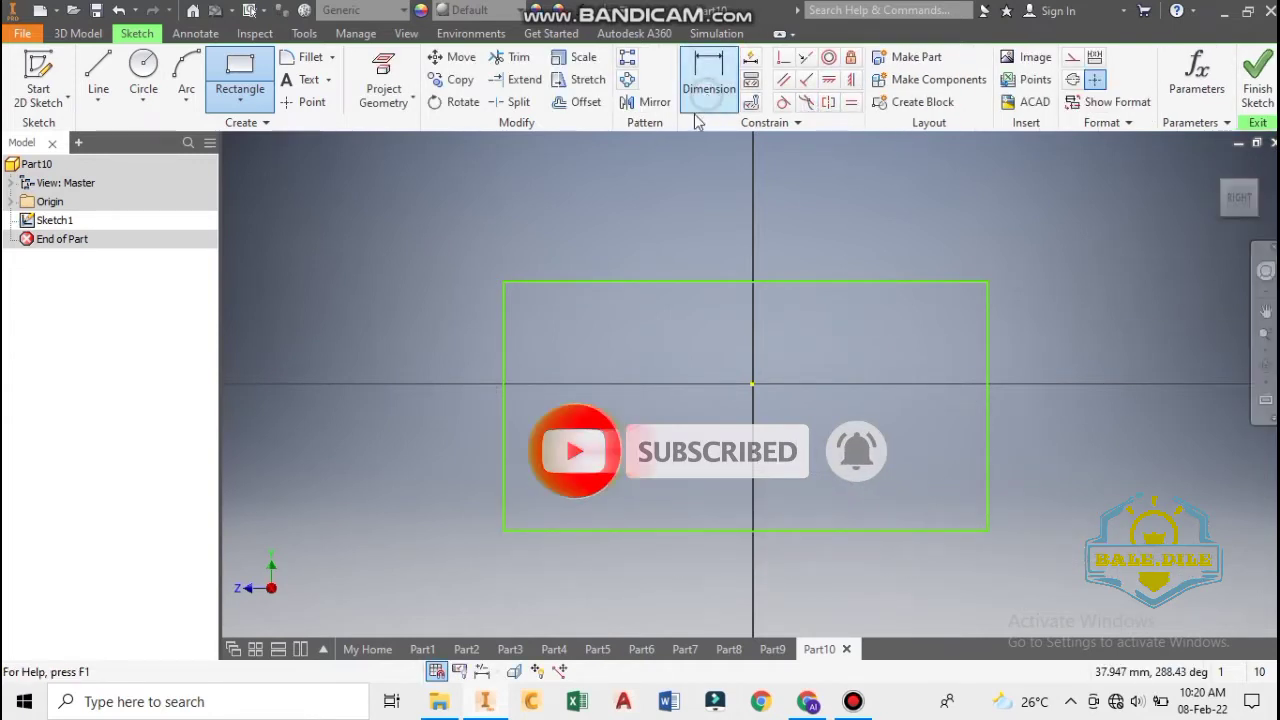
left_click(503, 357)
left_click(446, 340)
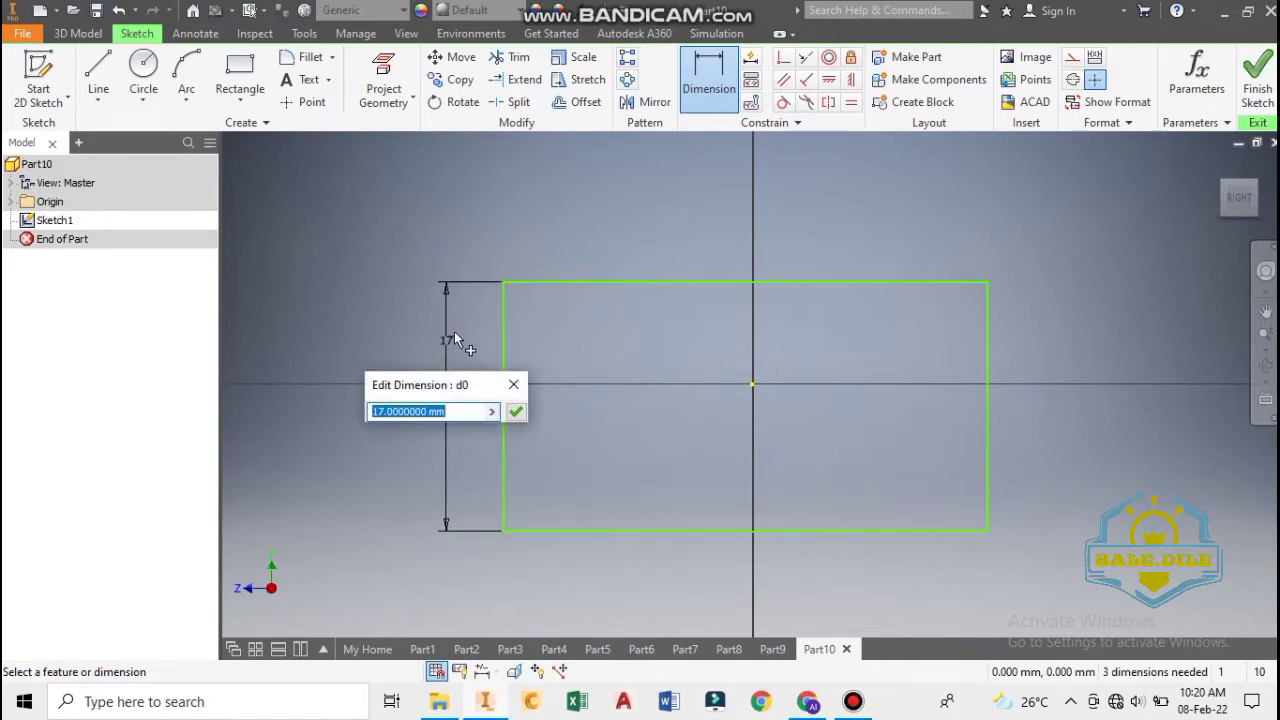
type("3")
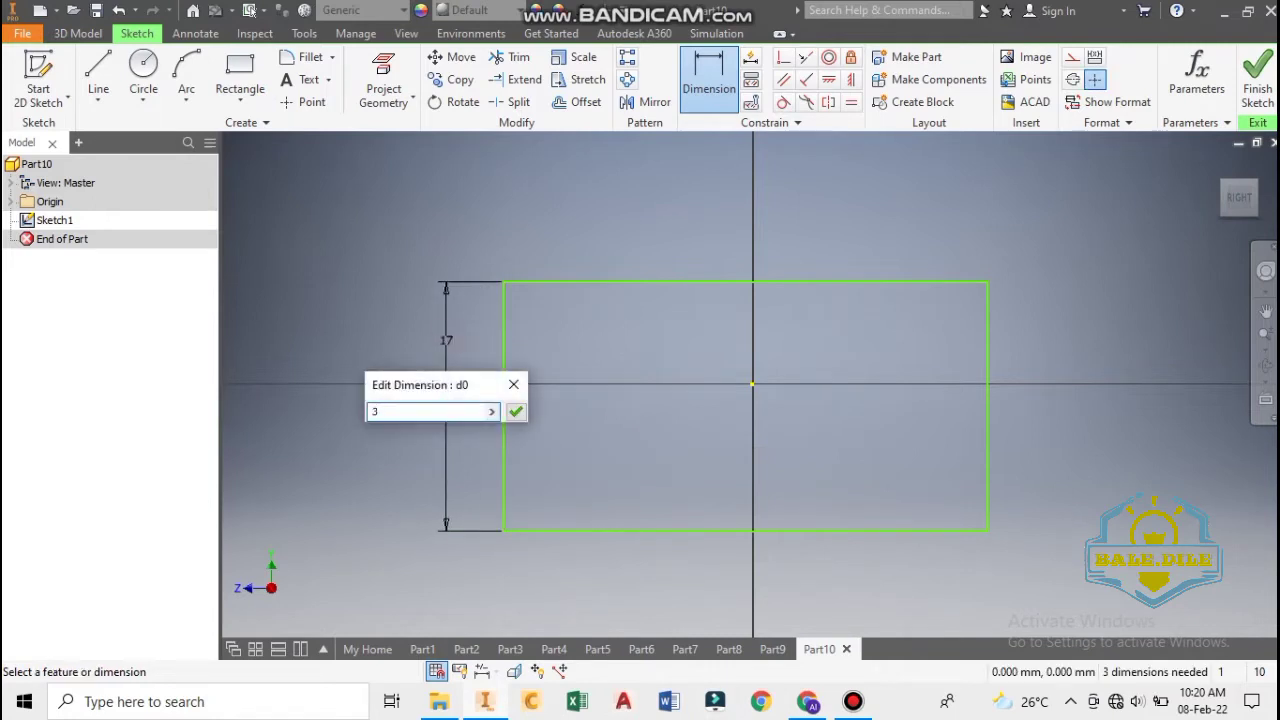
type("20")
key("Return")
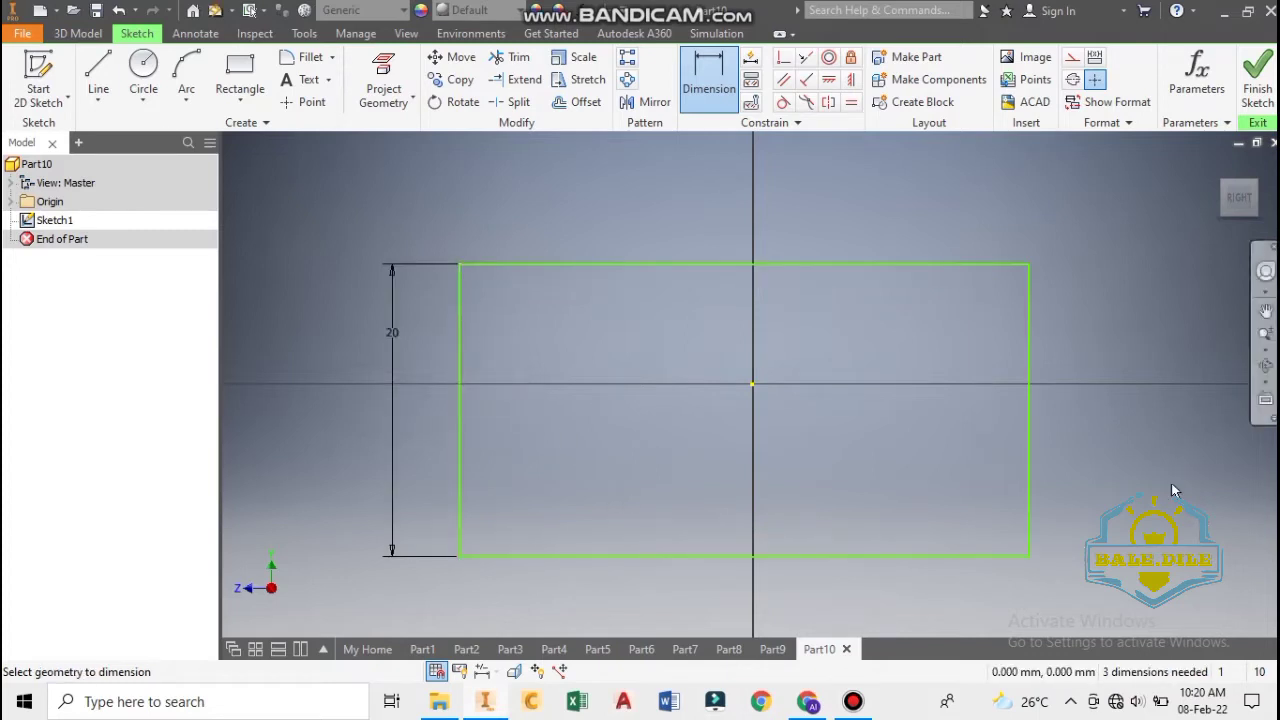
Step: Dimension the rectangle's bottom edge at 20 mm wide and change its height to 15 mm
left_click(856, 557)
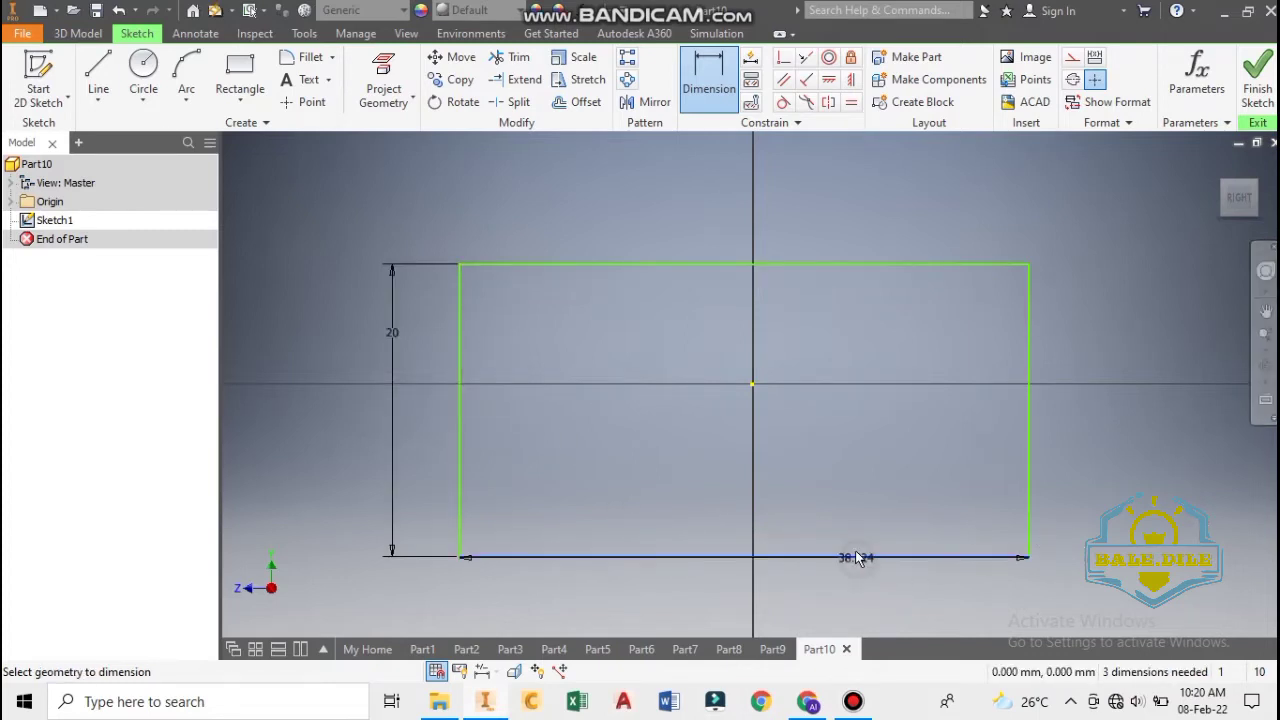
left_click(857, 524)
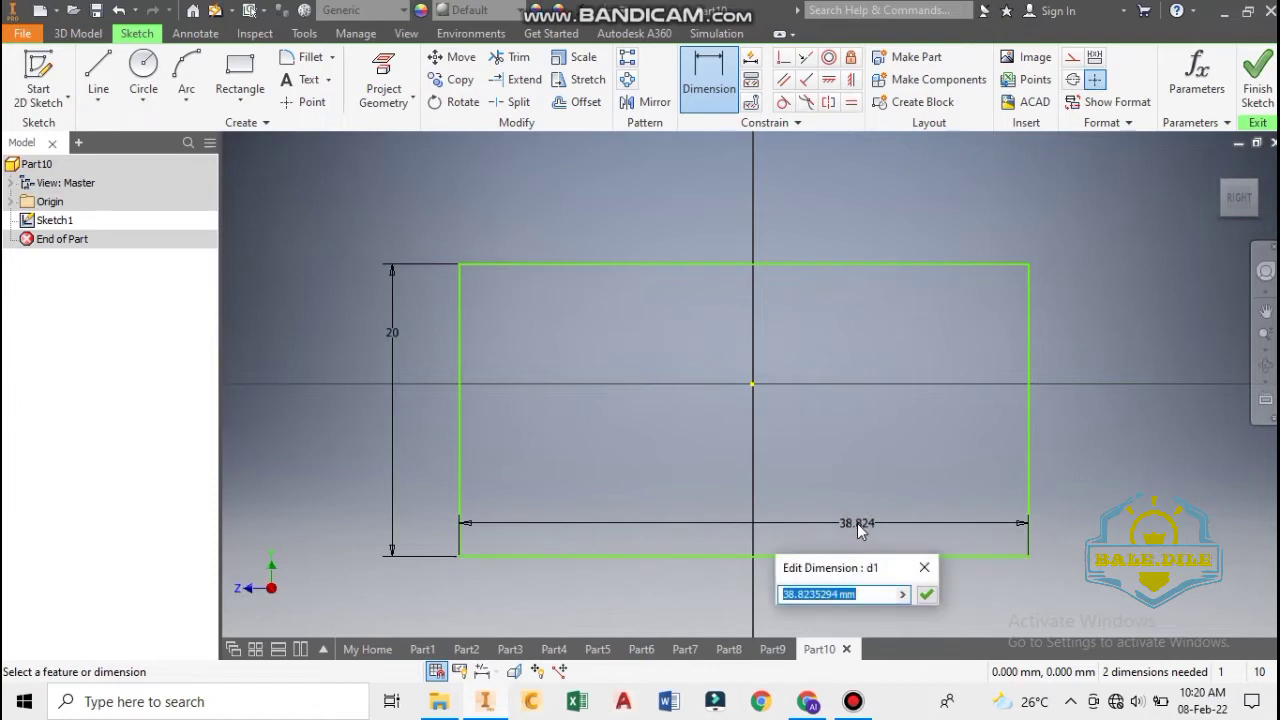
type("20")
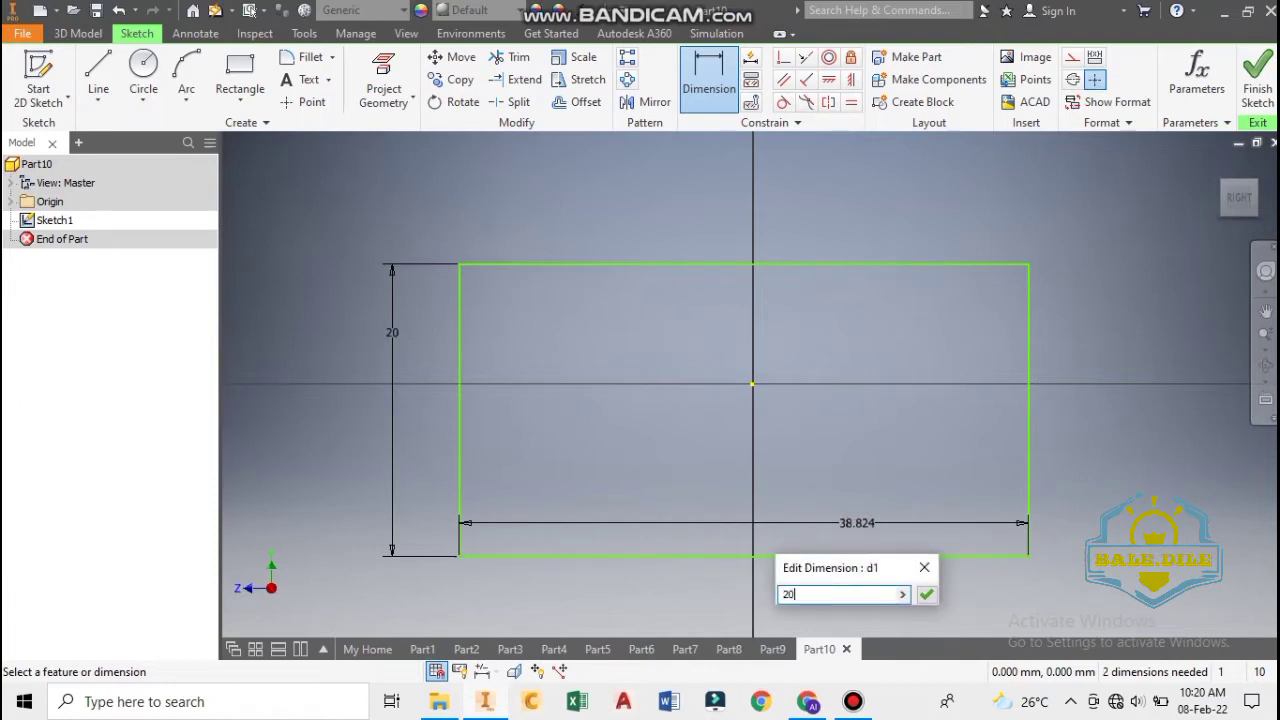
key("Return")
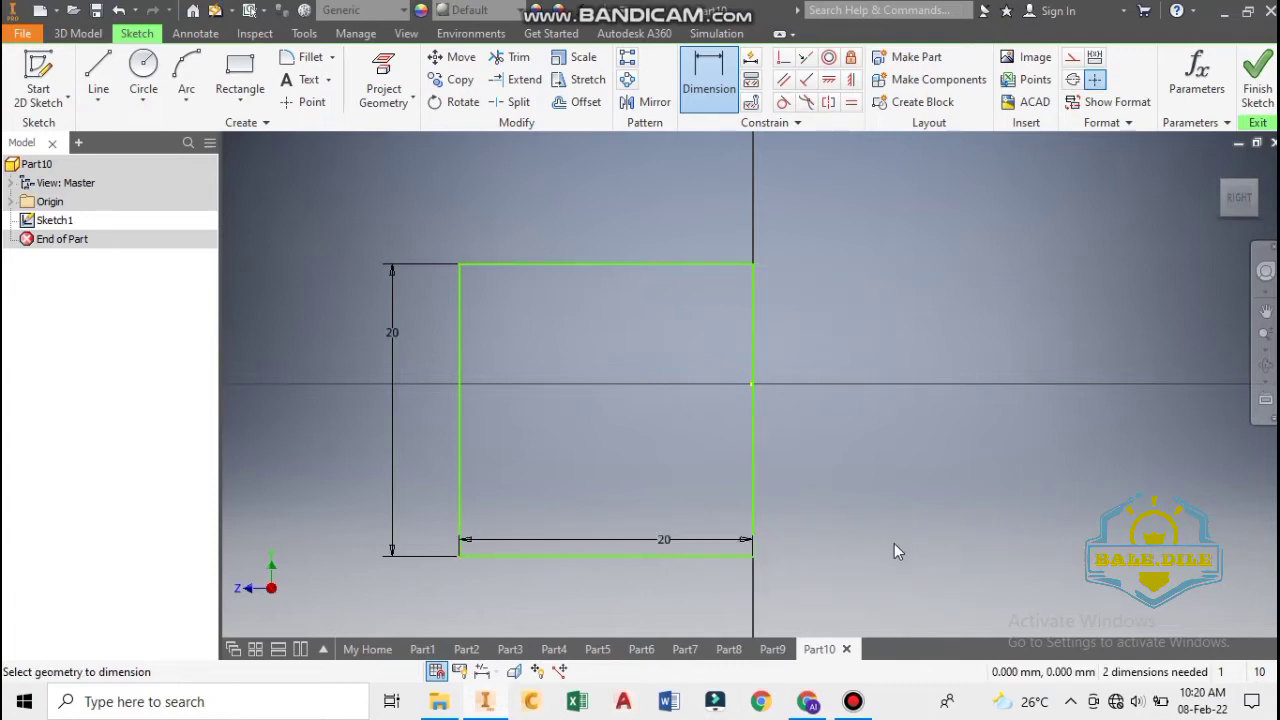
left_click(390, 343)
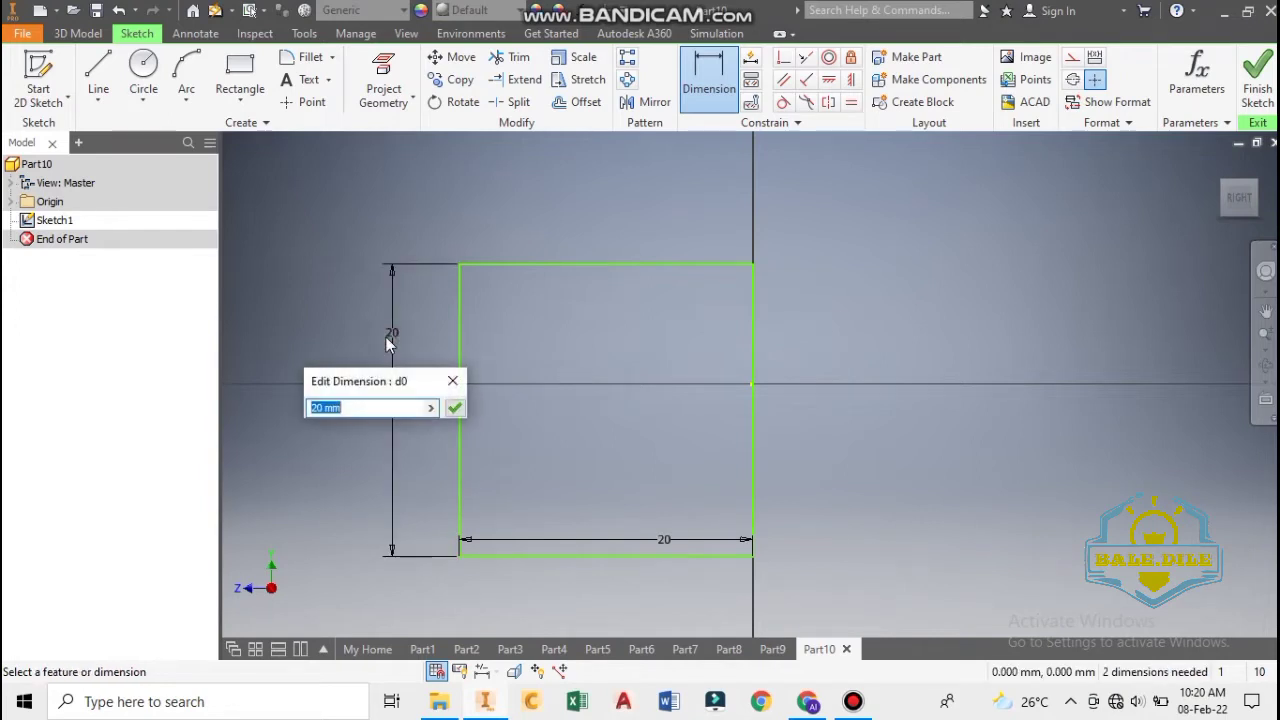
type("15")
key("Return")
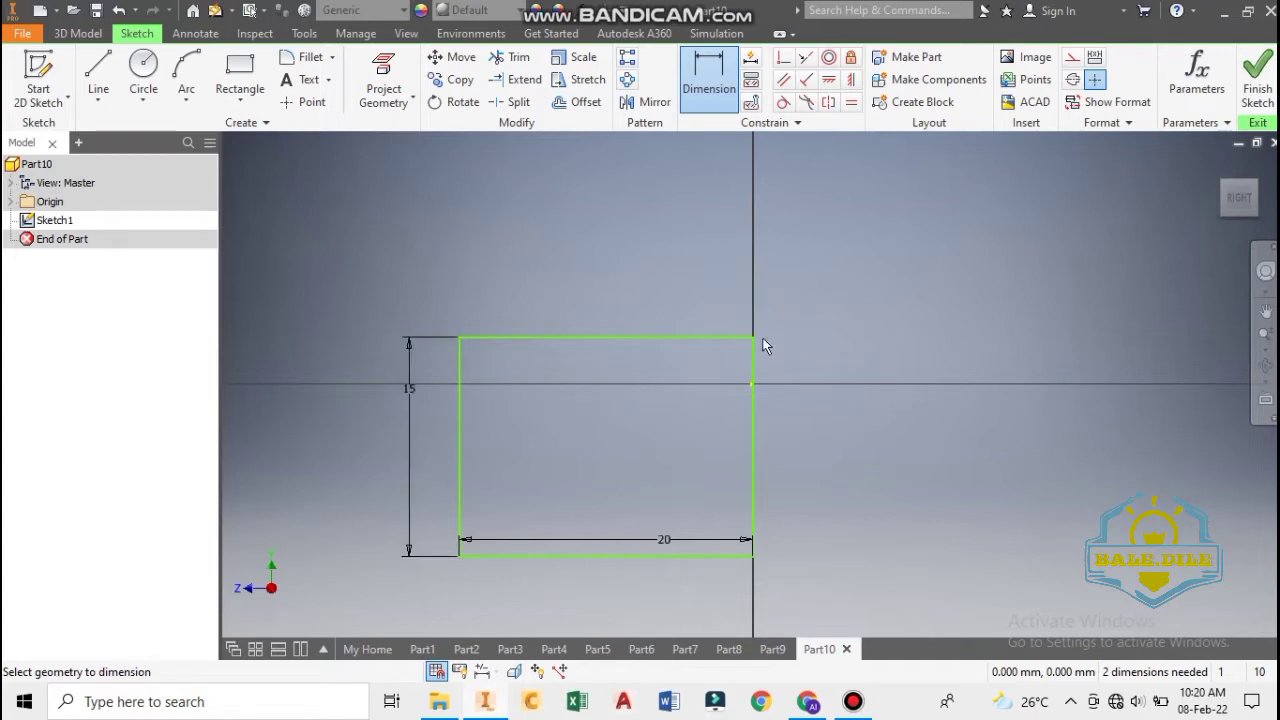
Step: Draw a 6 mm line along the rectangle's bottom edge, starting from its lower-left corner
left_click(1266, 333)
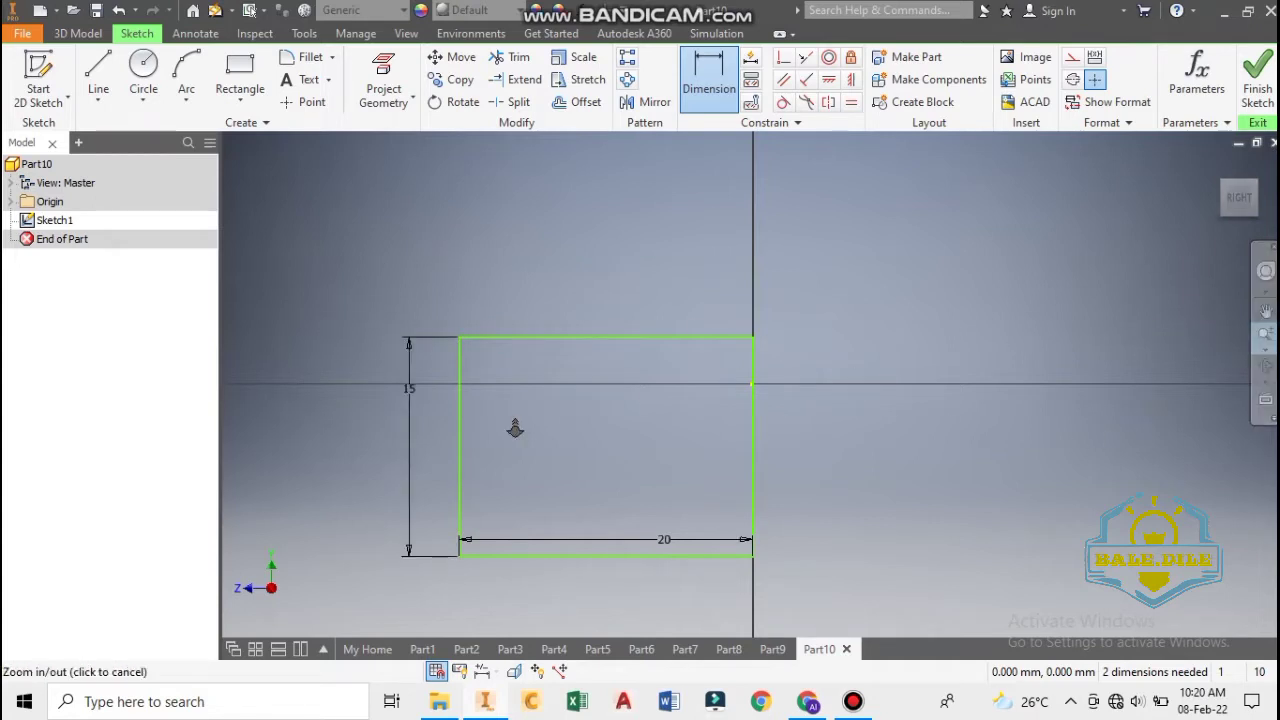
mouse_move(557, 363)
left_mouse_down()
mouse_move(574, 403)
mouse_move(541, 440)
left_mouse_up()
middle_click_drag(541, 440, 674, 340)
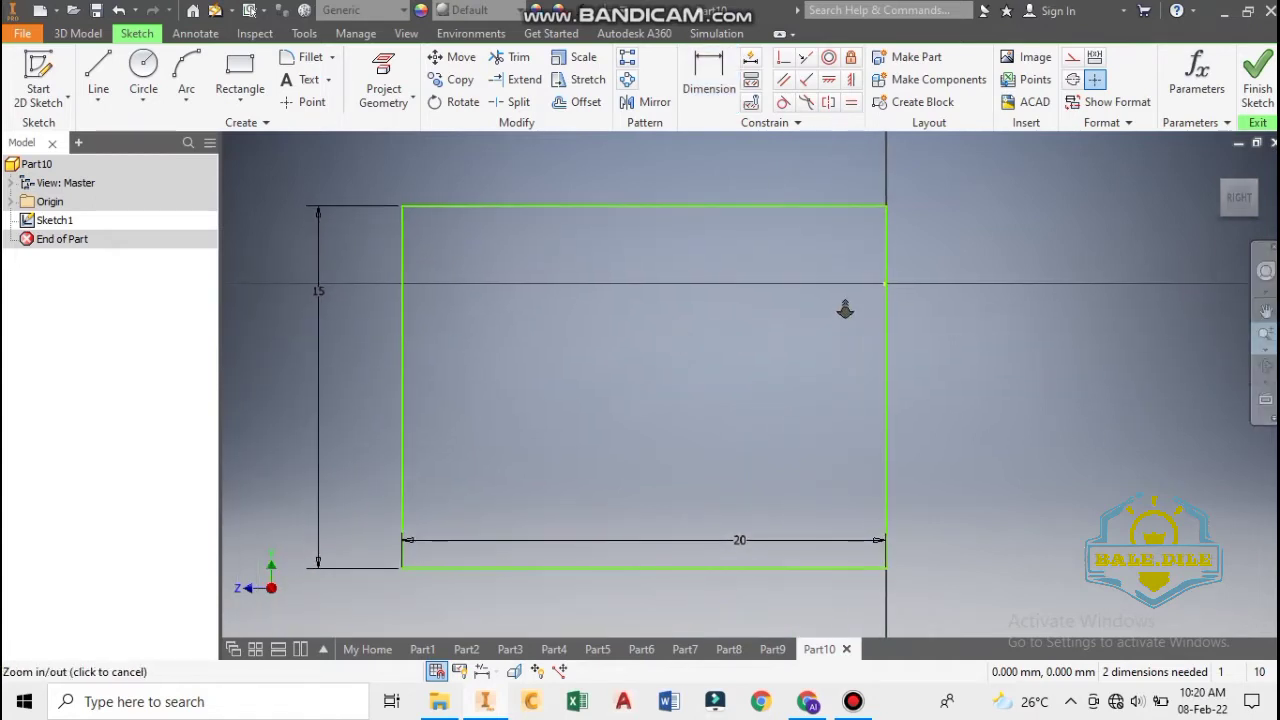
right_click(951, 310)
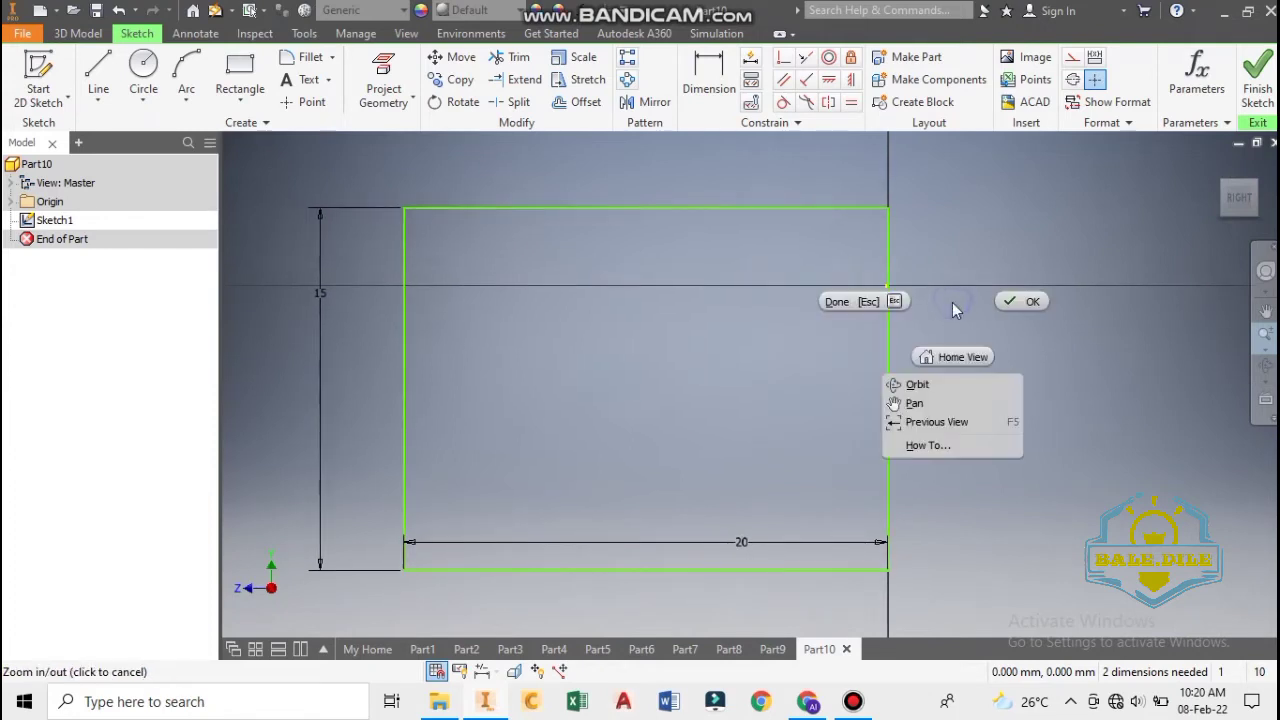
left_click(1028, 302)
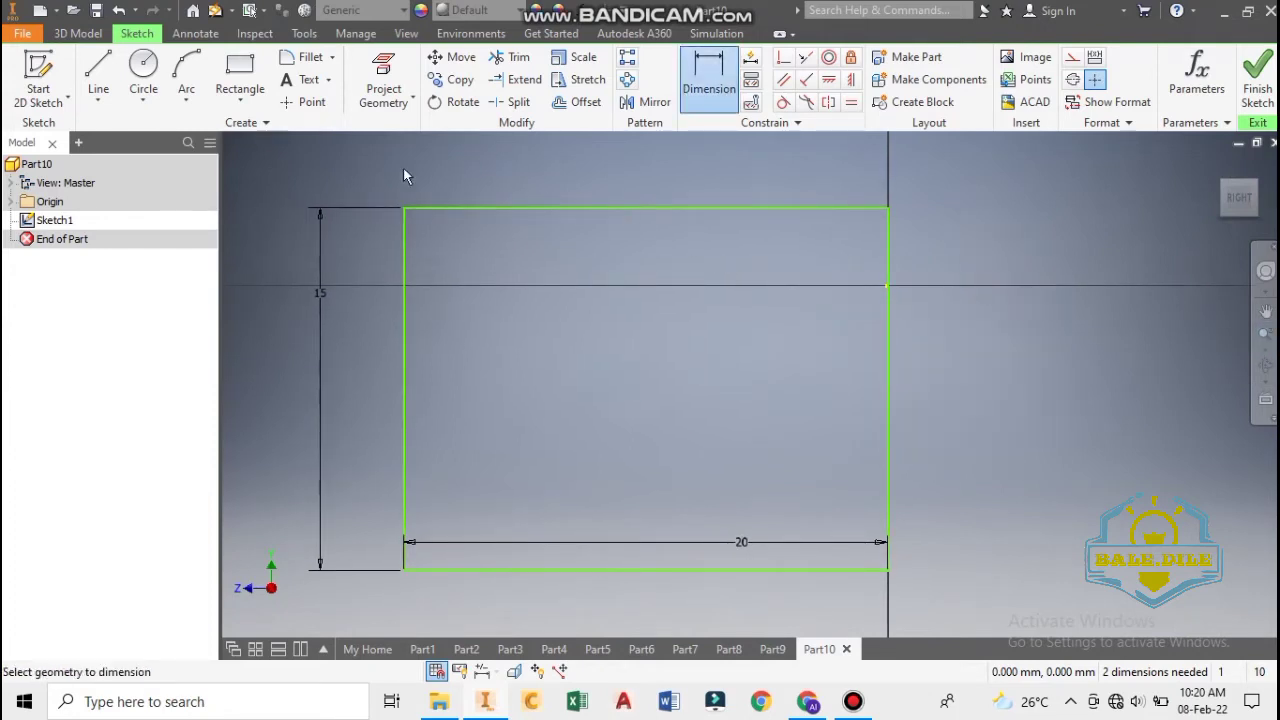
left_click(98, 68)
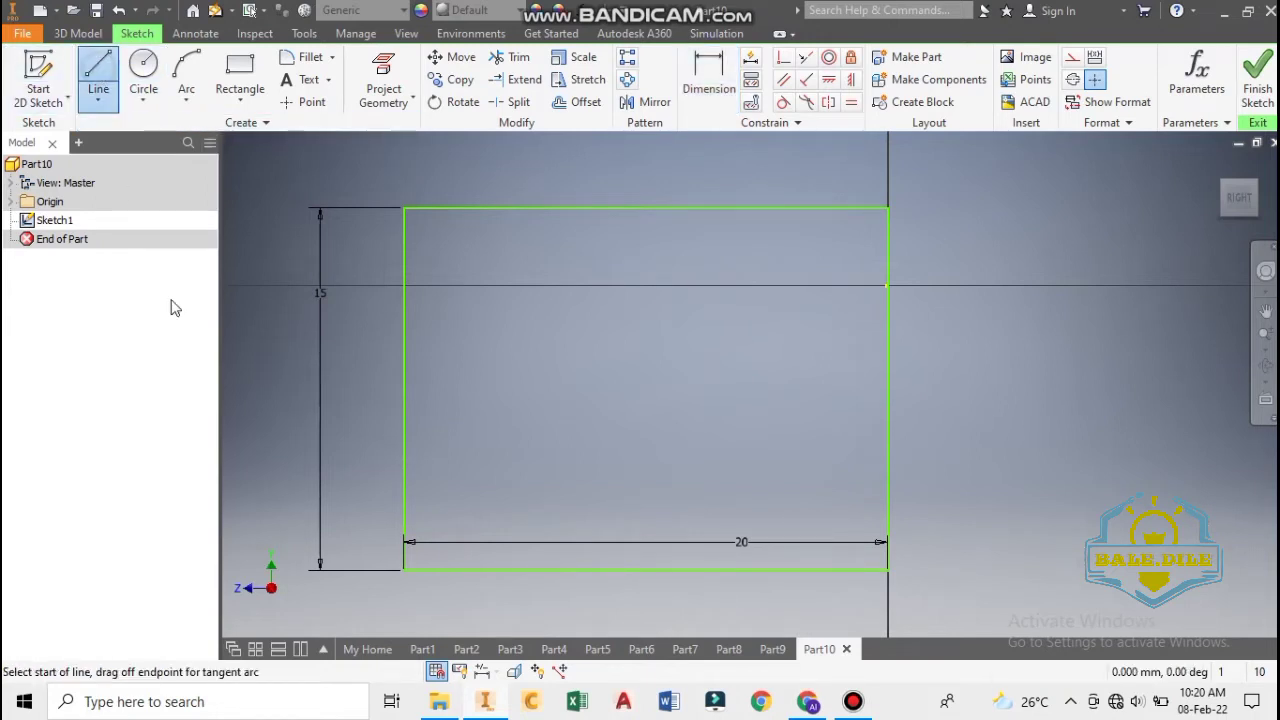
left_click(404, 569)
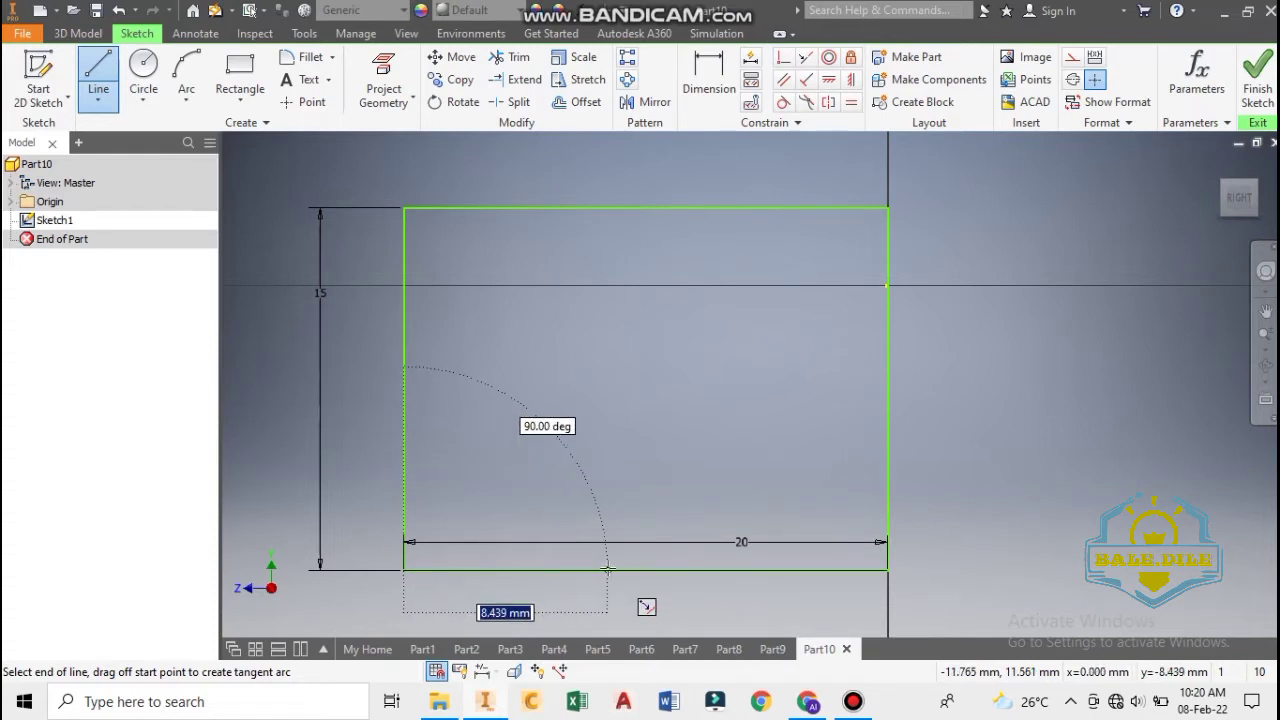
type("6")
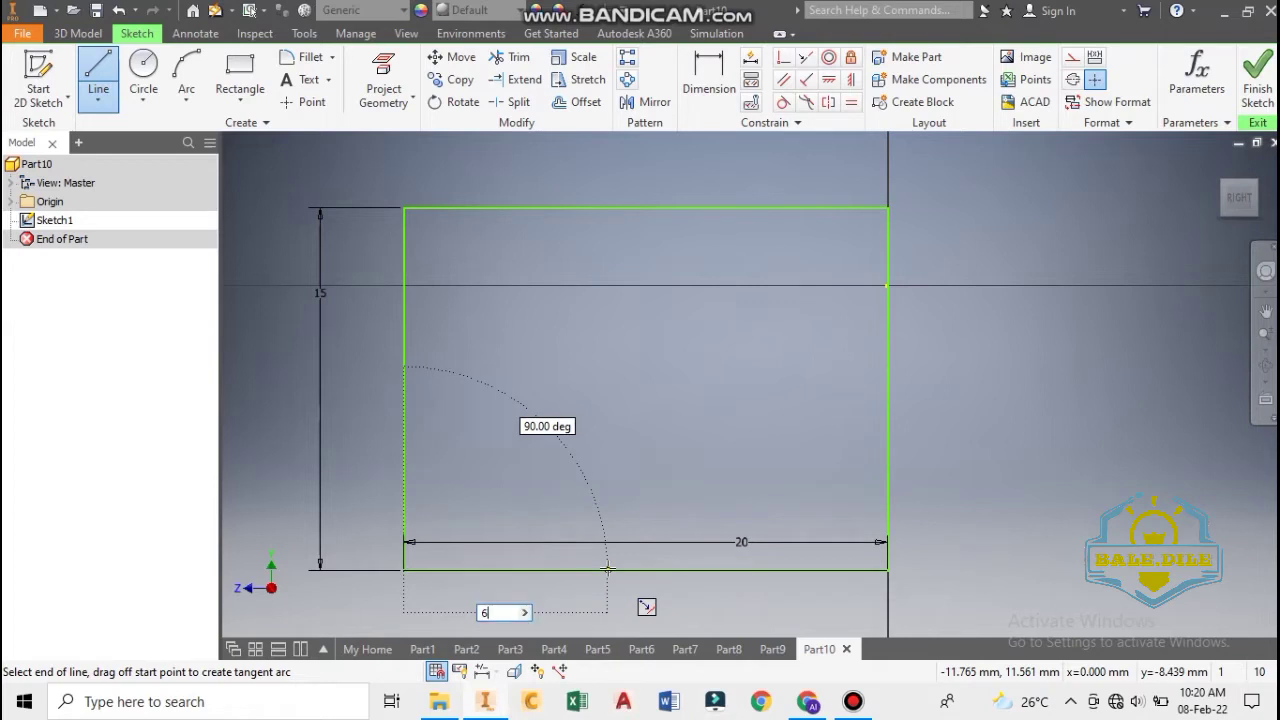
key("Return")
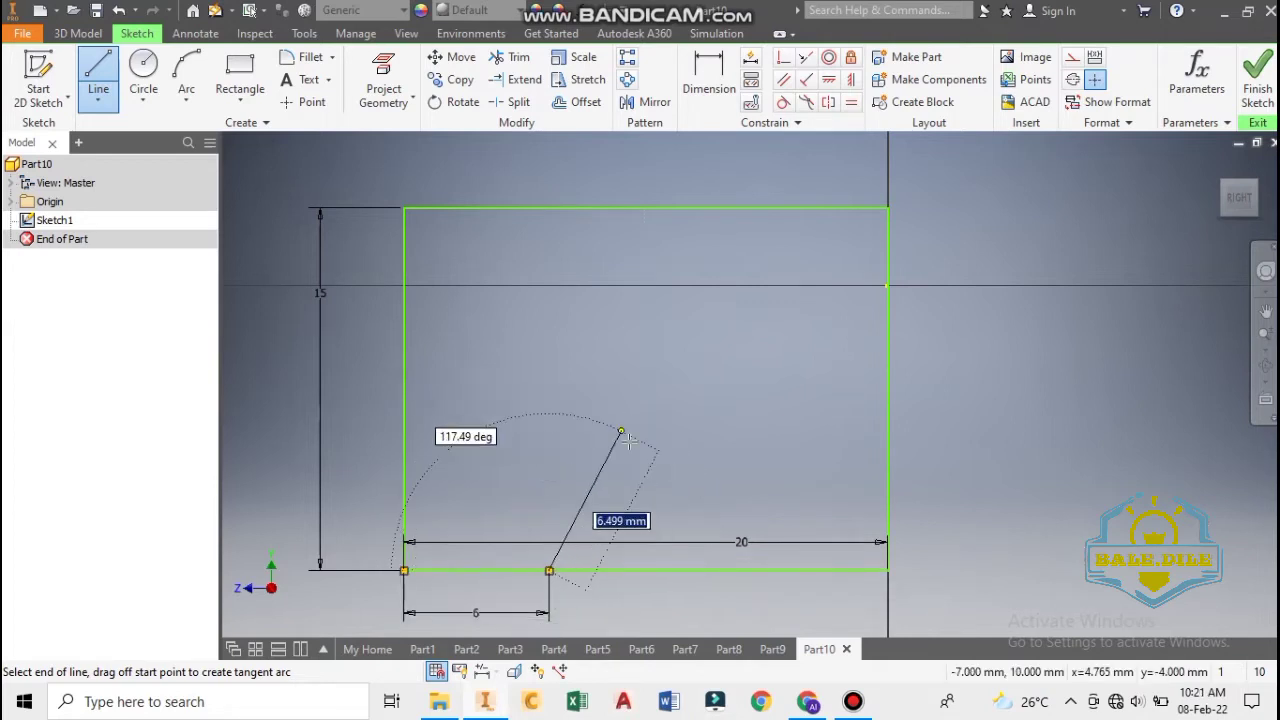
right_click(630, 449)
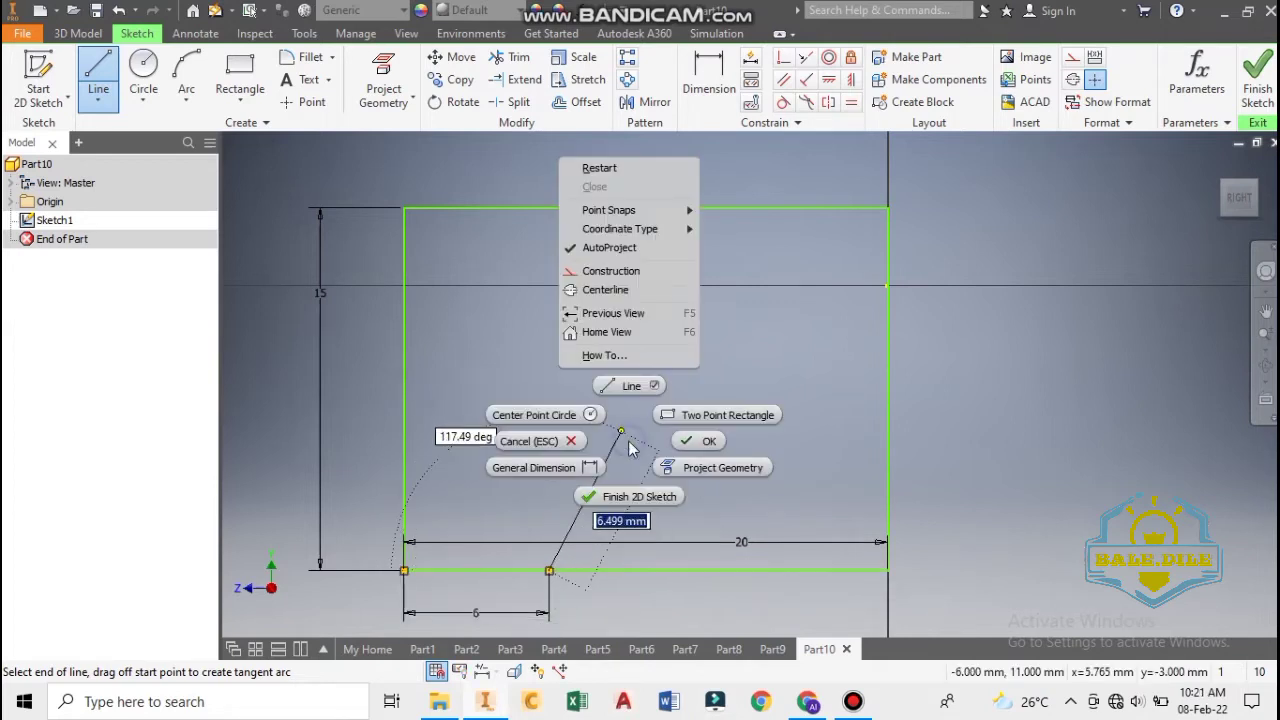
left_click(687, 451)
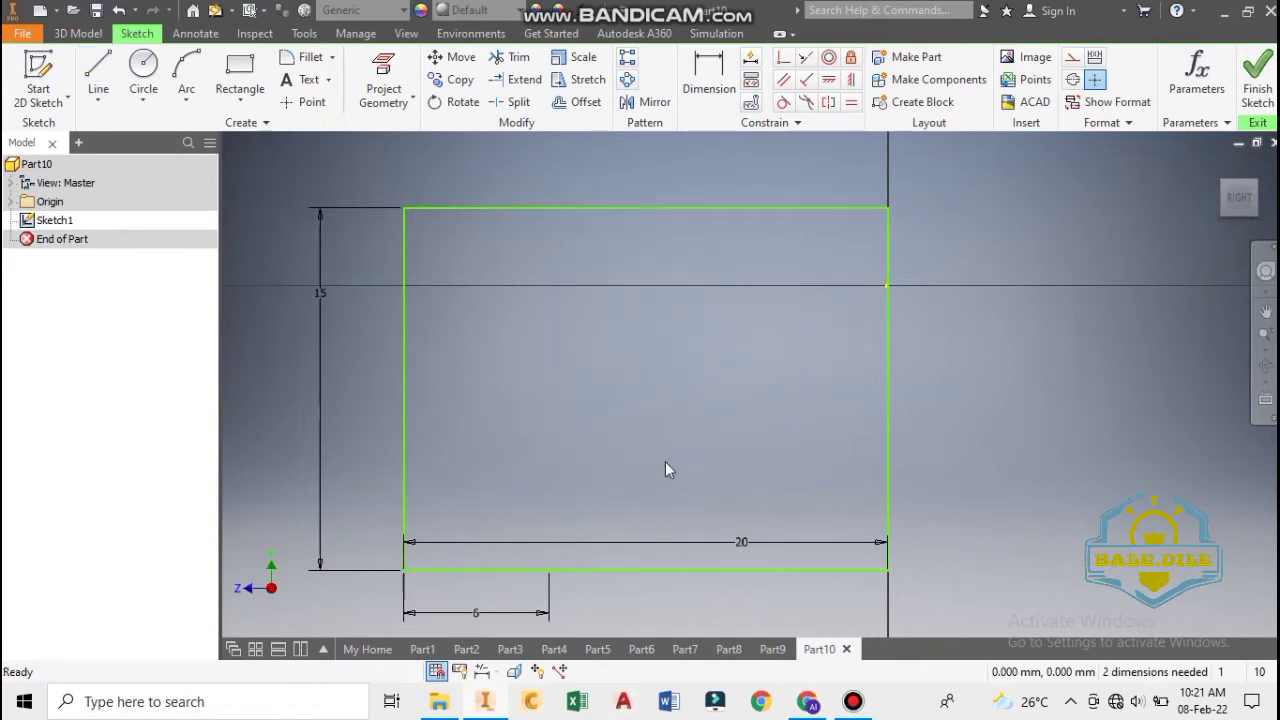
Step: From the 6 mm line's right end, draw lines 1 mm back along the bottom edge, 1 mm up, and horizontally to the rectangle's left edge
left_click(106, 80)
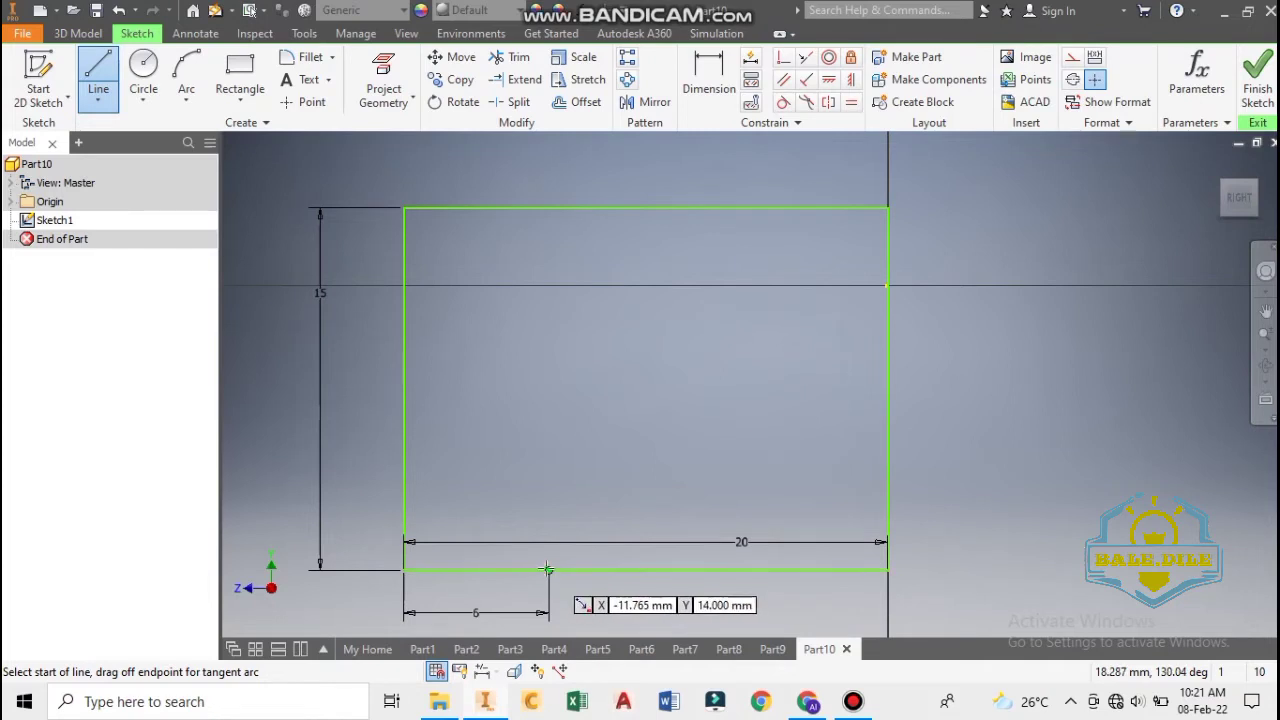
left_click(547, 570)
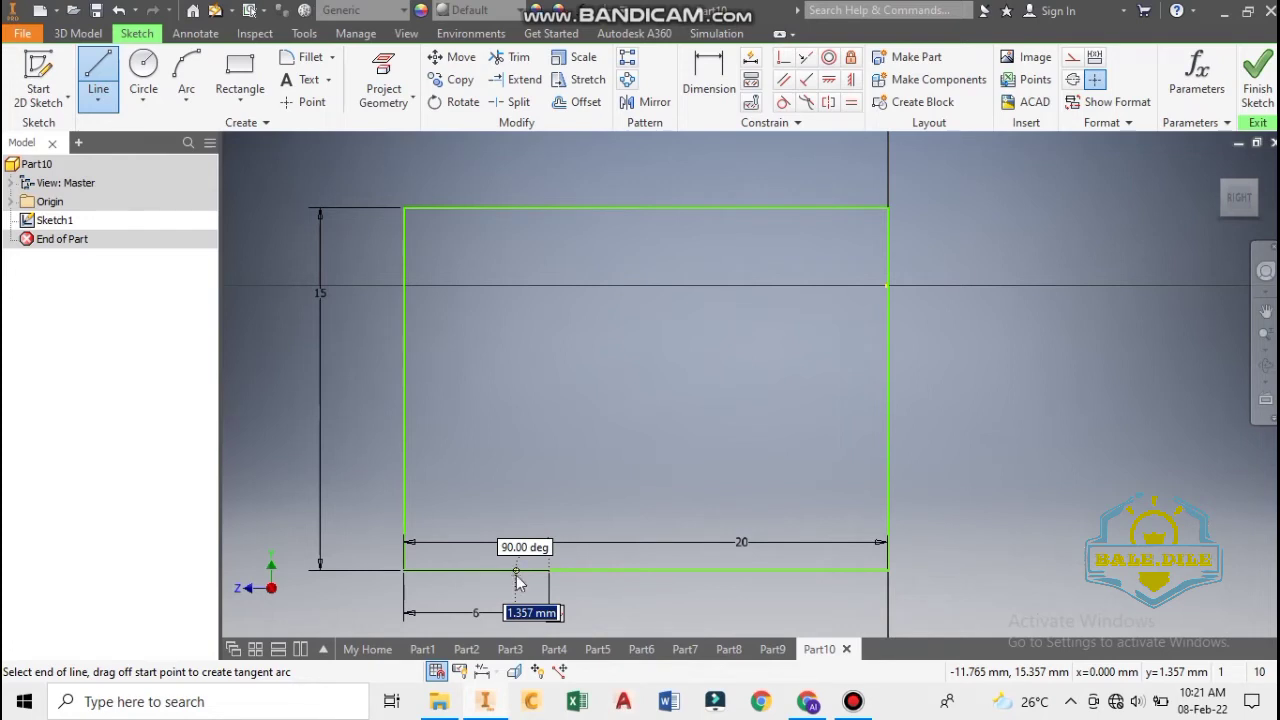
type("1")
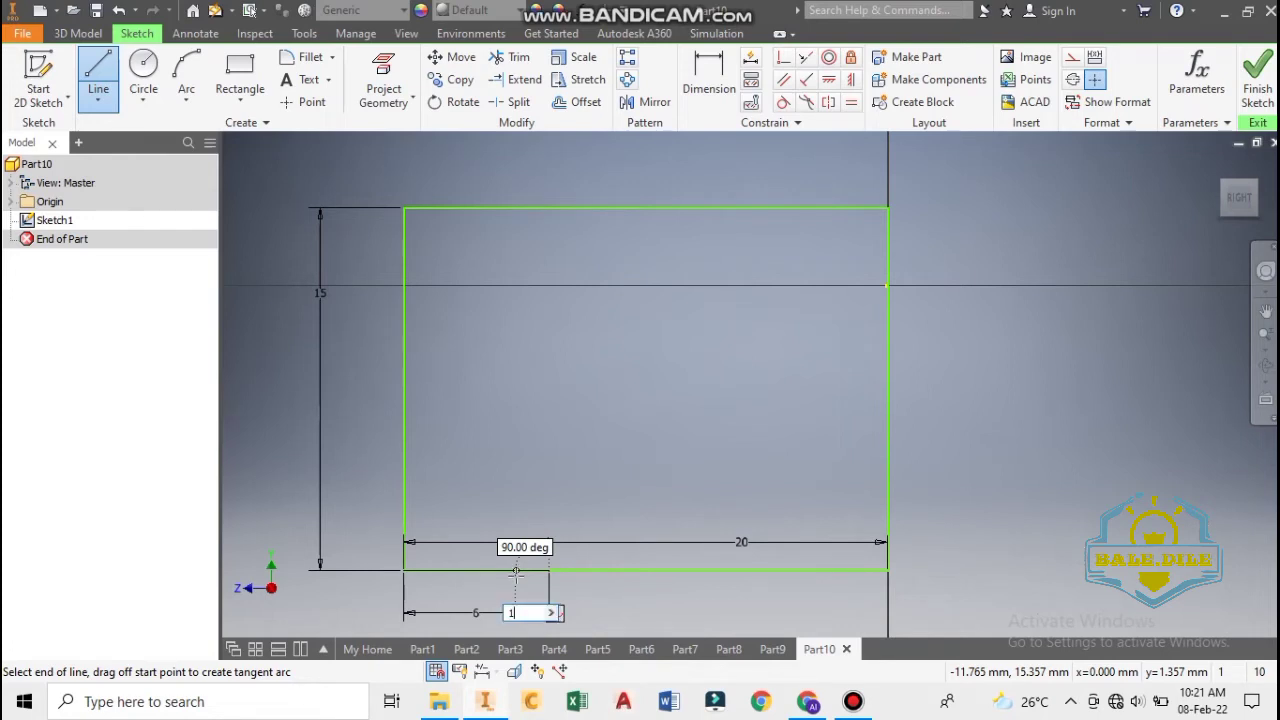
key("Return")
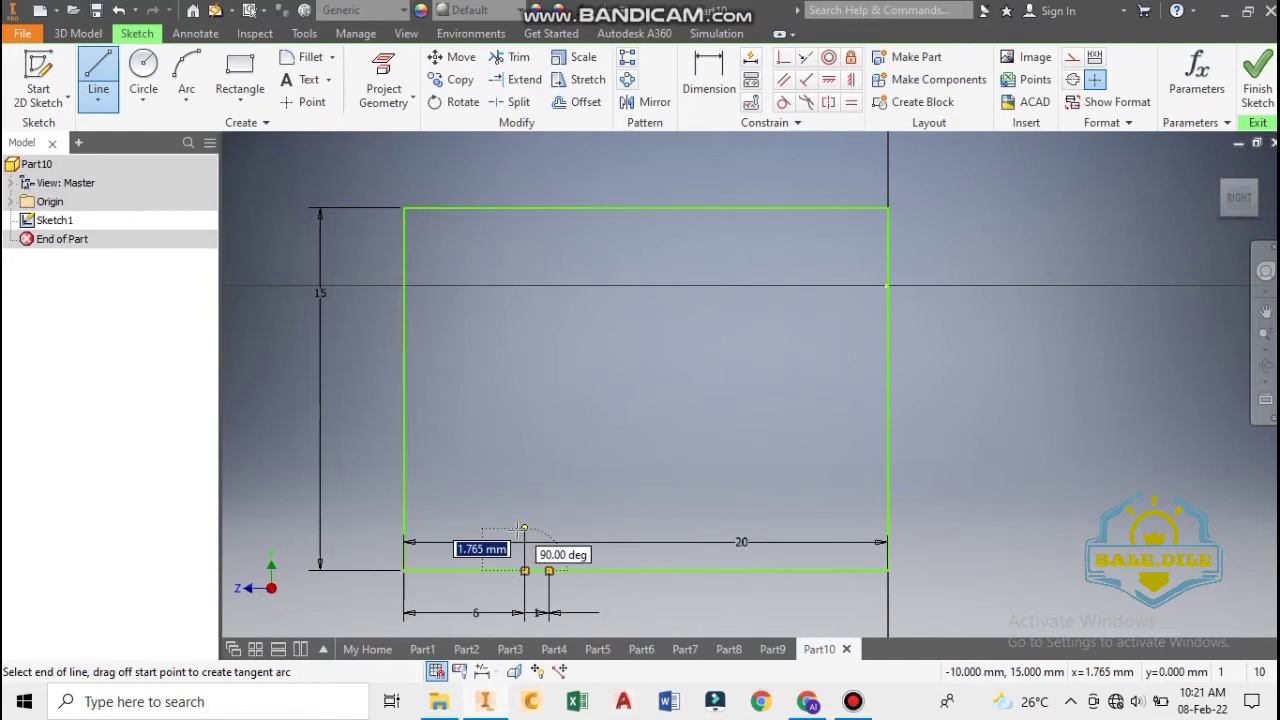
type("1")
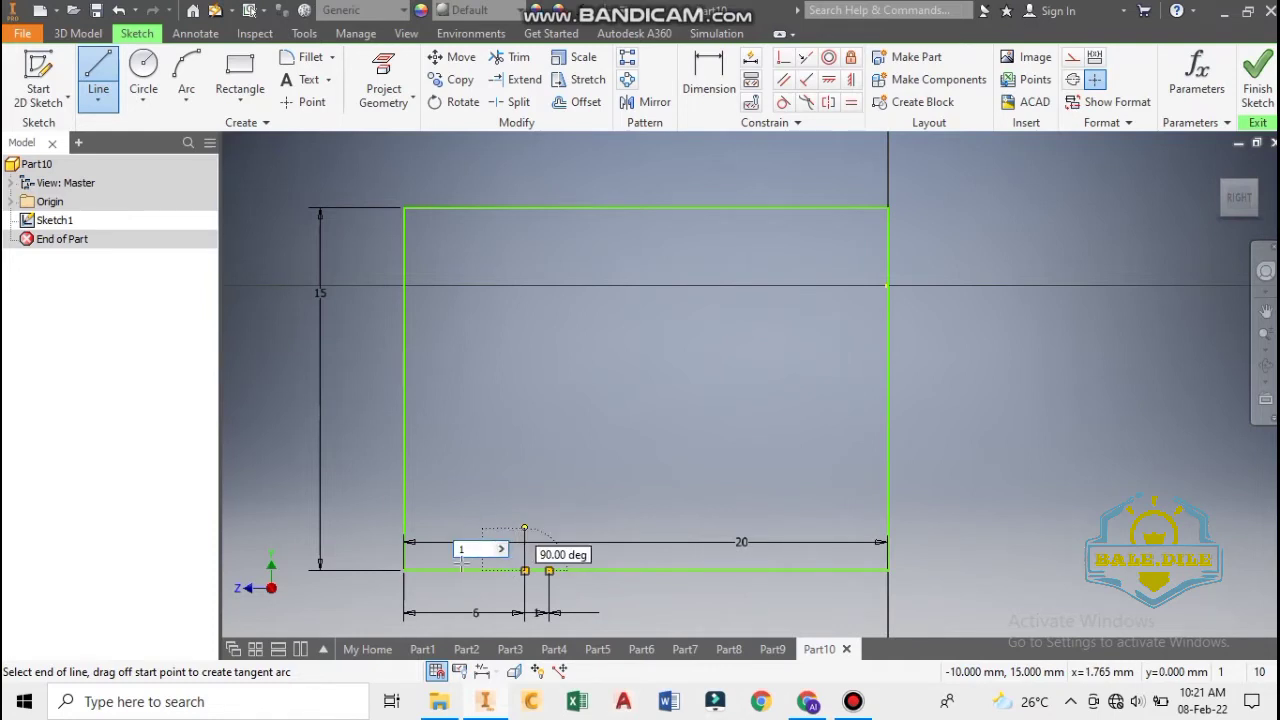
key("Return")
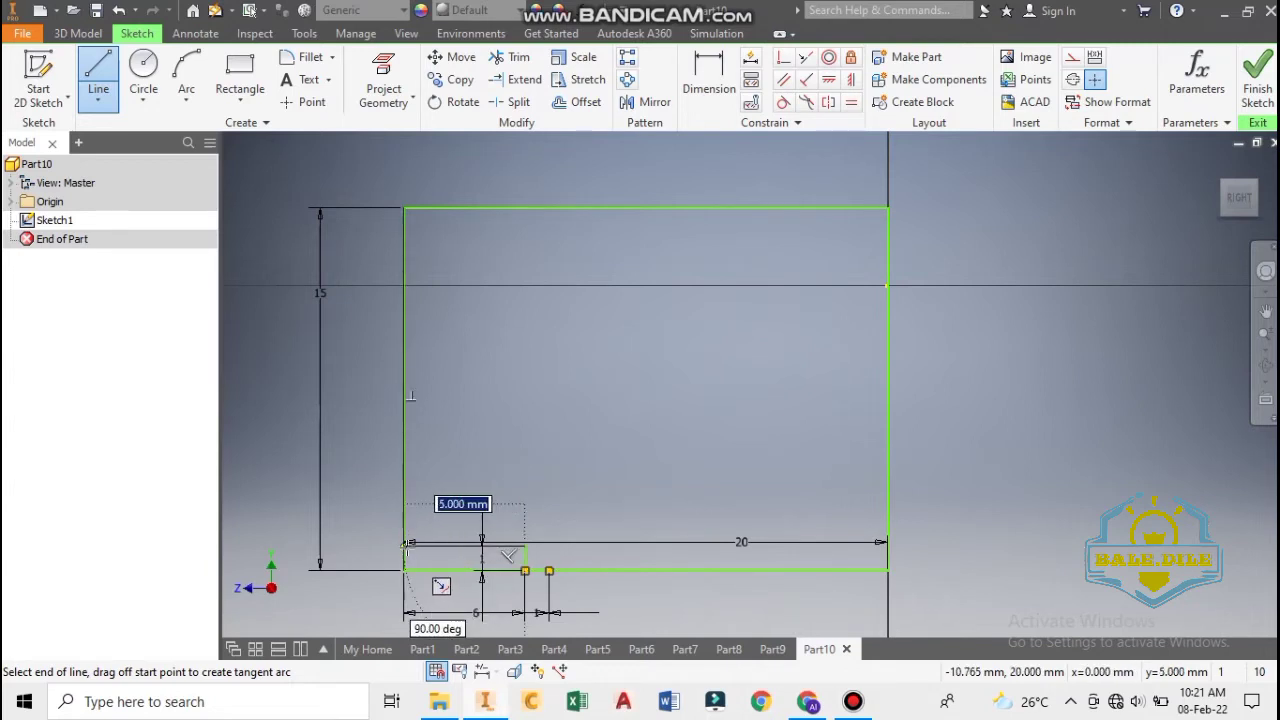
left_click(404, 546)
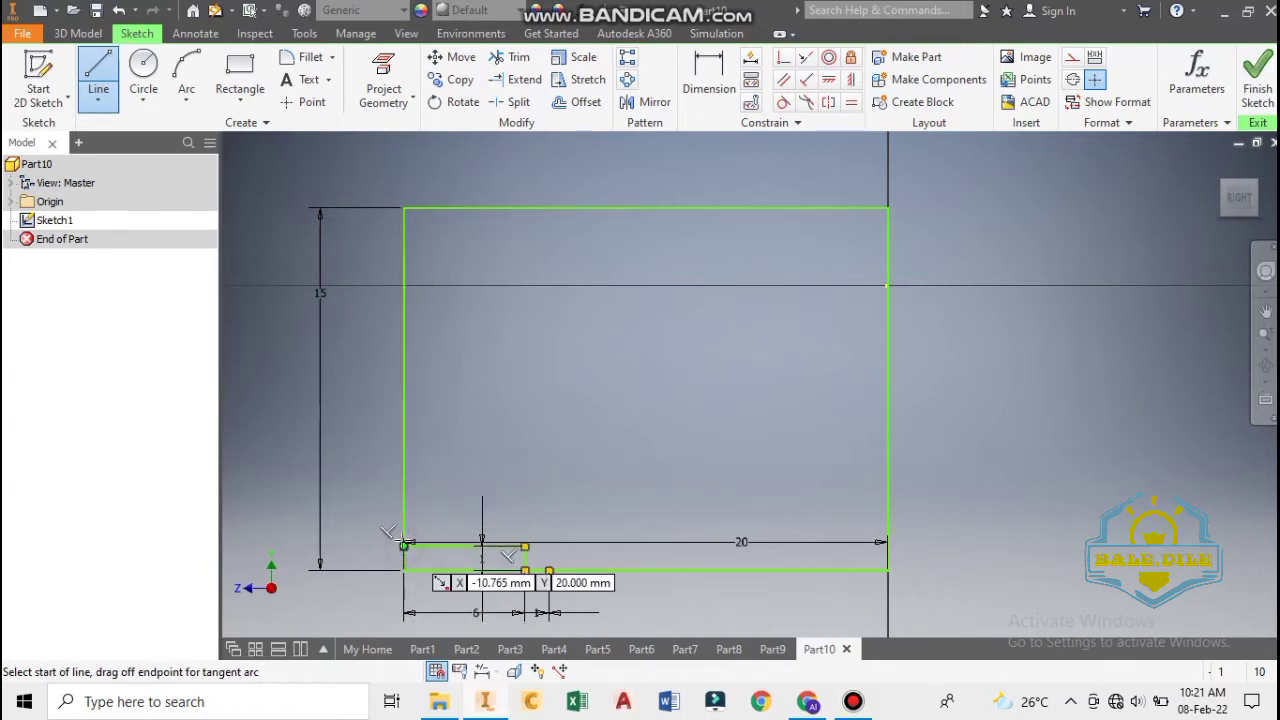
right_click(354, 452)
left_click(414, 454)
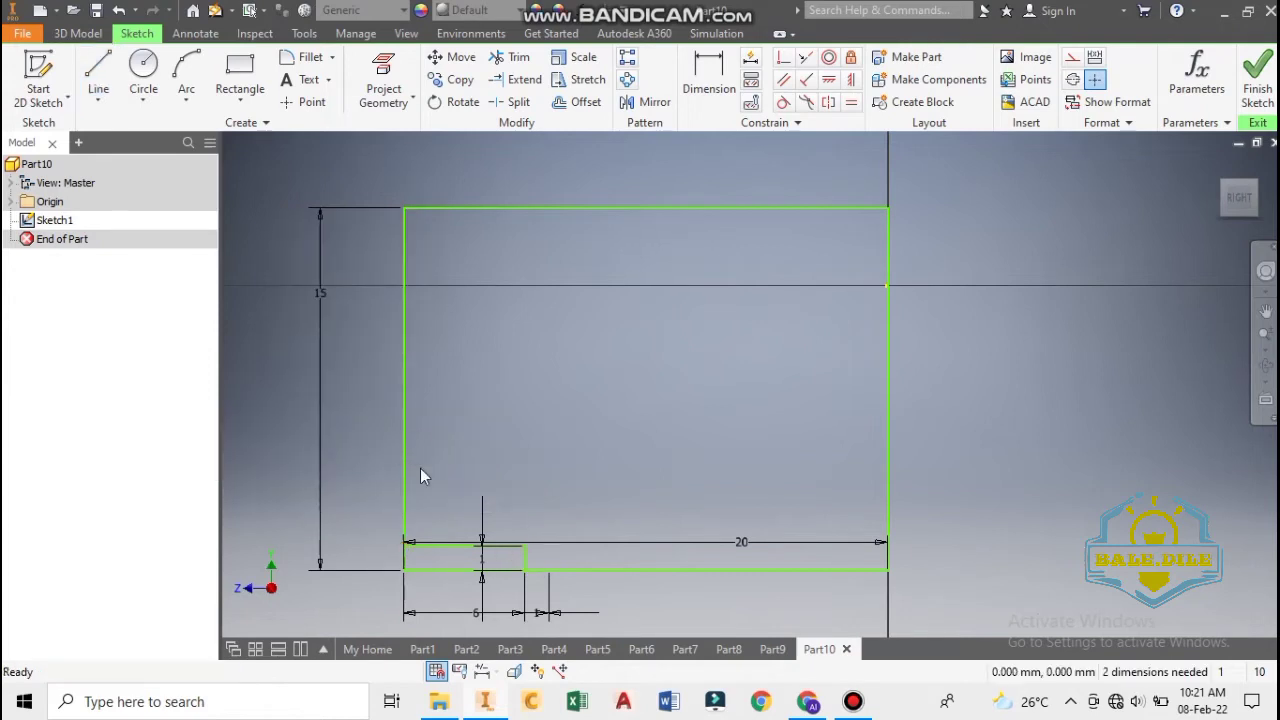
Step: Trim away the overlapping bottom-edge segments beneath the 1 mm high step at the rectangle's lower-left corner
left_click(512, 57)
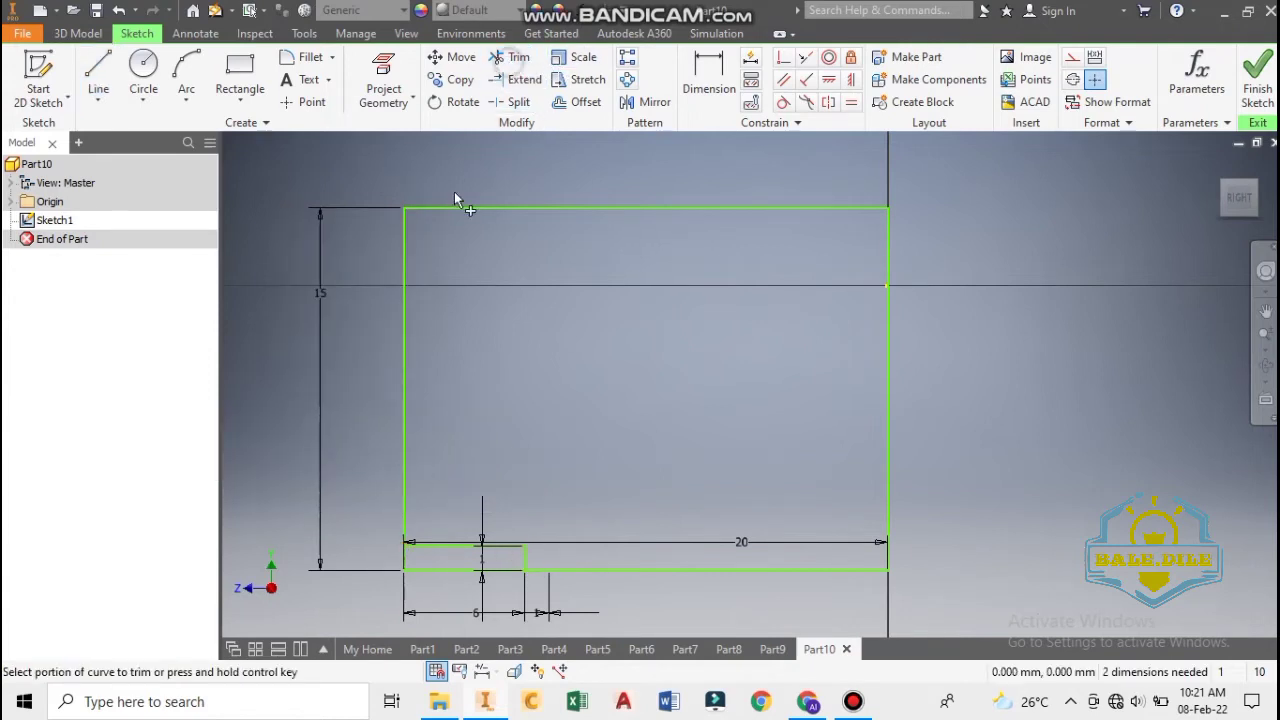
left_click(429, 571)
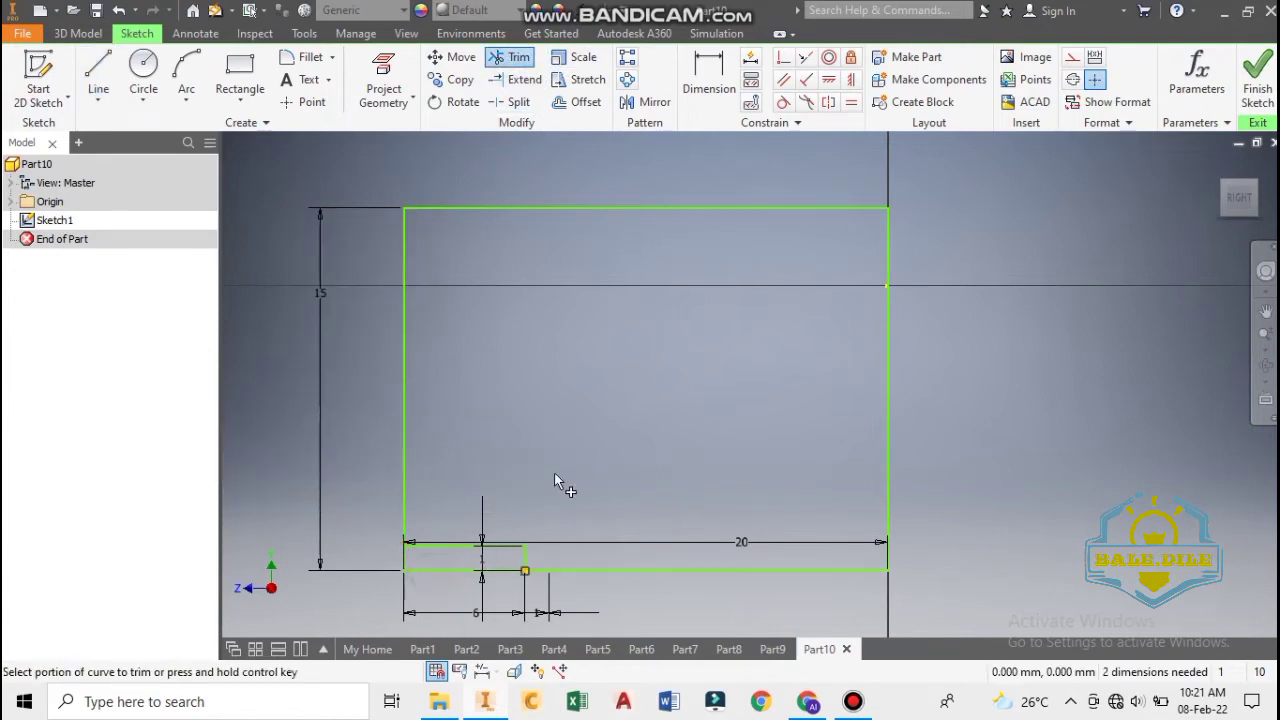
left_click(429, 572)
right_click(285, 462)
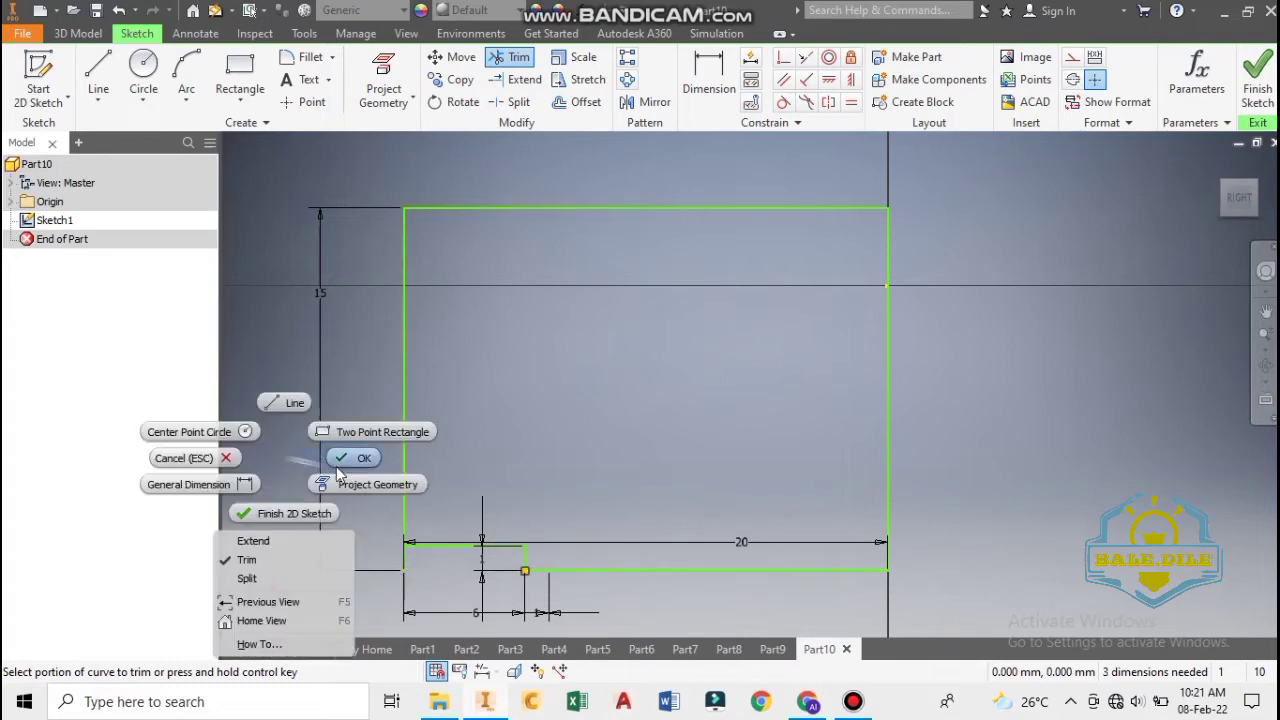
left_click(343, 458)
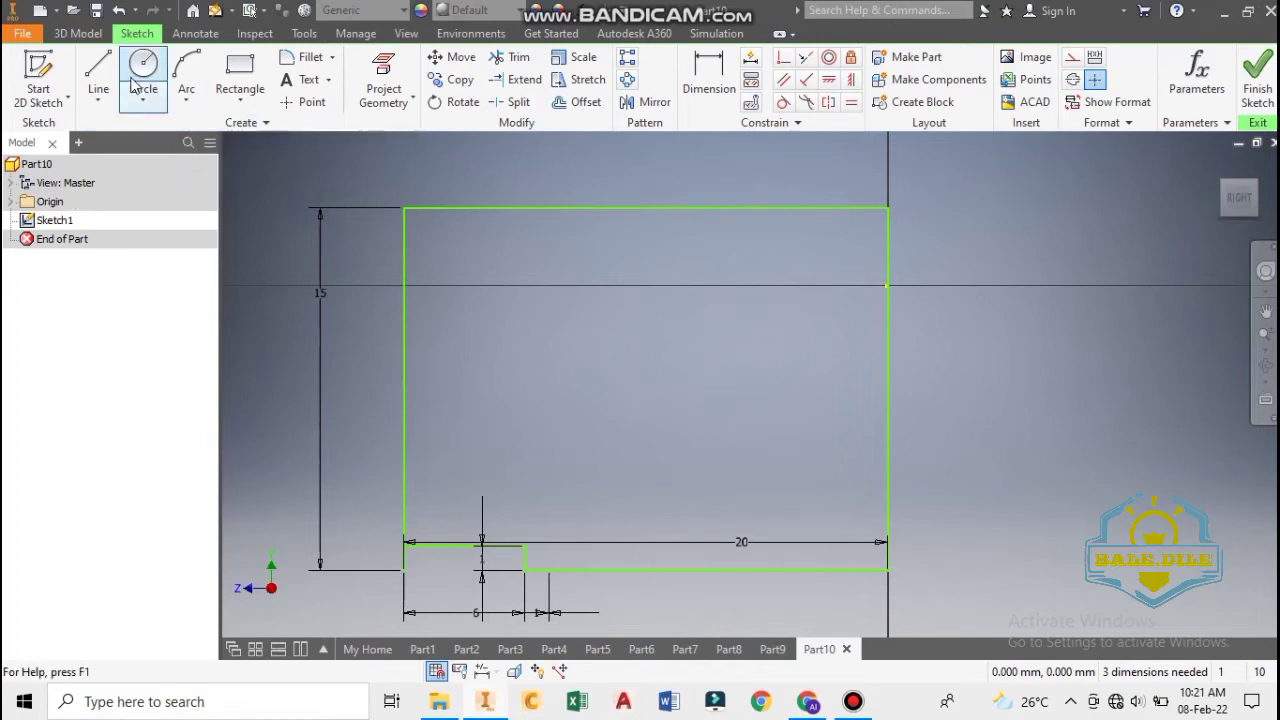
Step: From the step's lower-right corner, draw a line 1 mm right along the bottom edge, followed by one 1 mm straight up
left_click(98, 75)
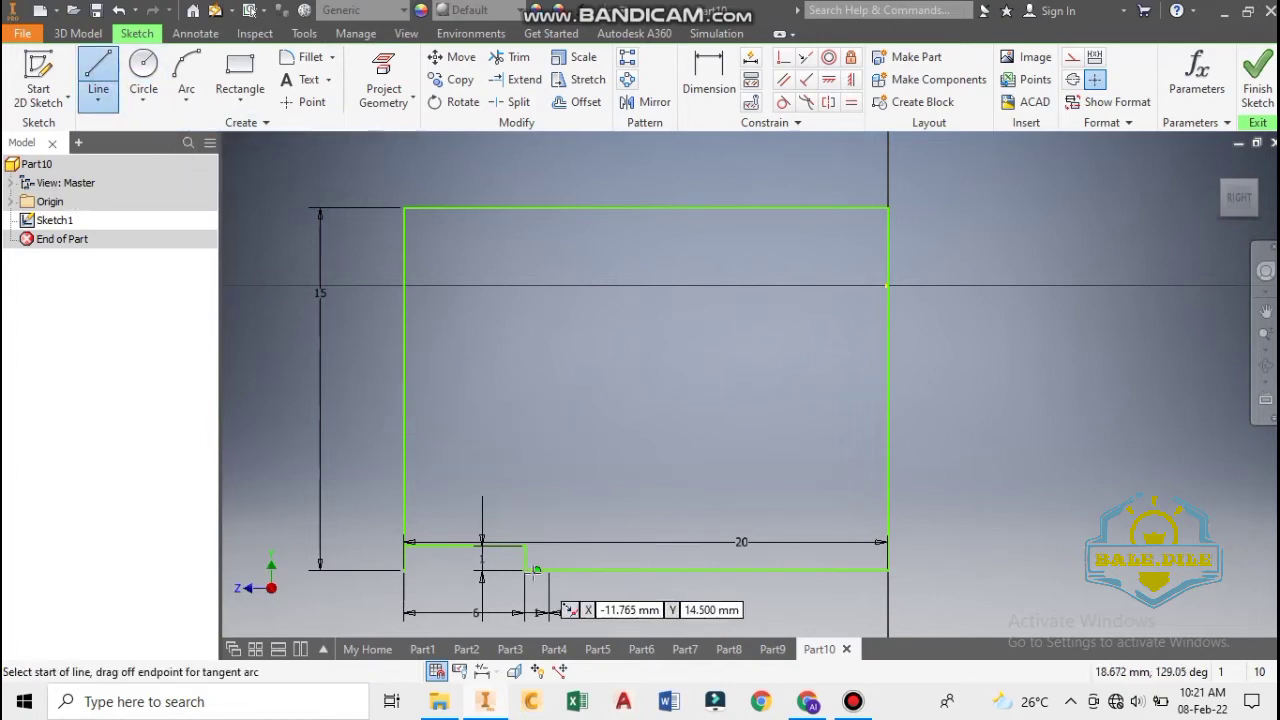
left_click(524, 570)
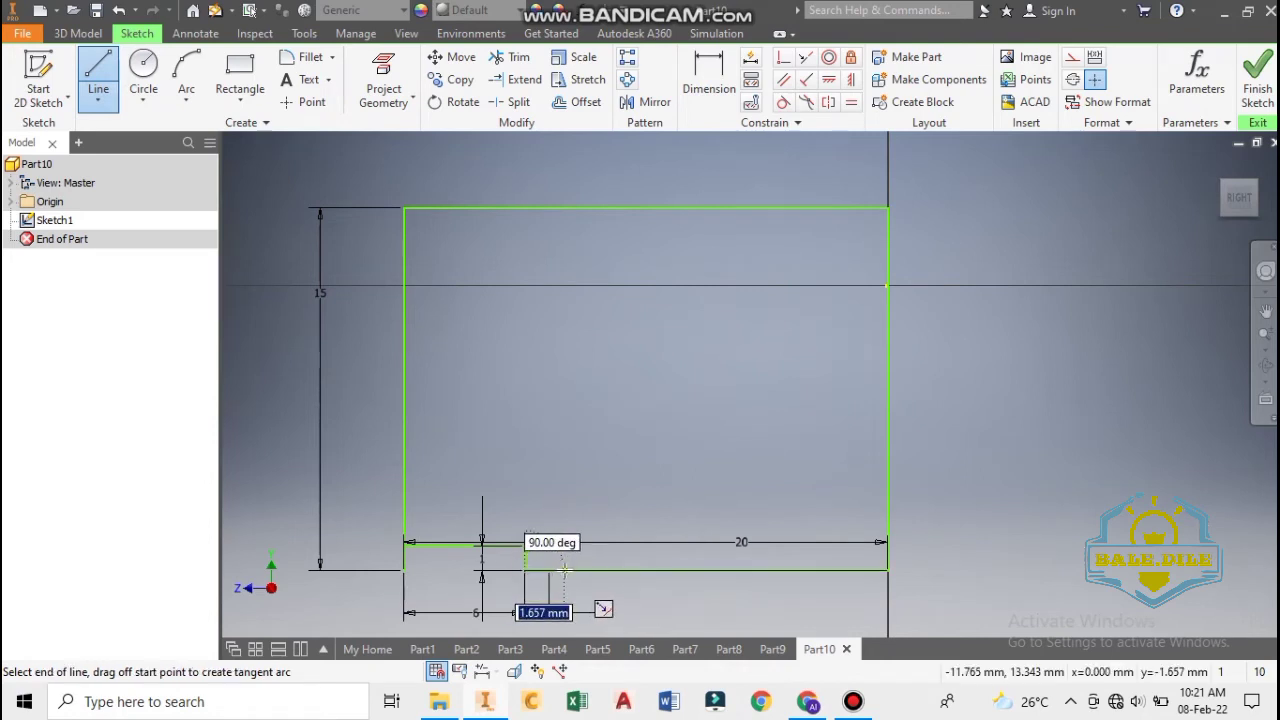
type("1")
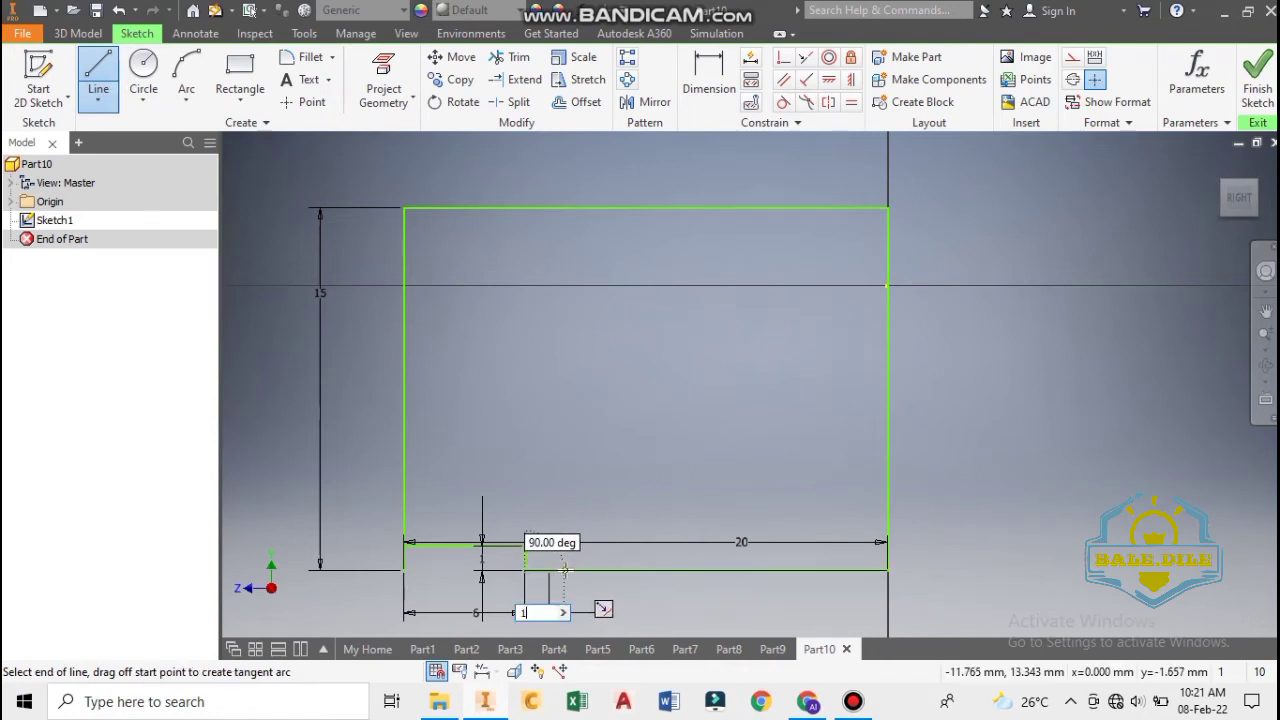
key("Return")
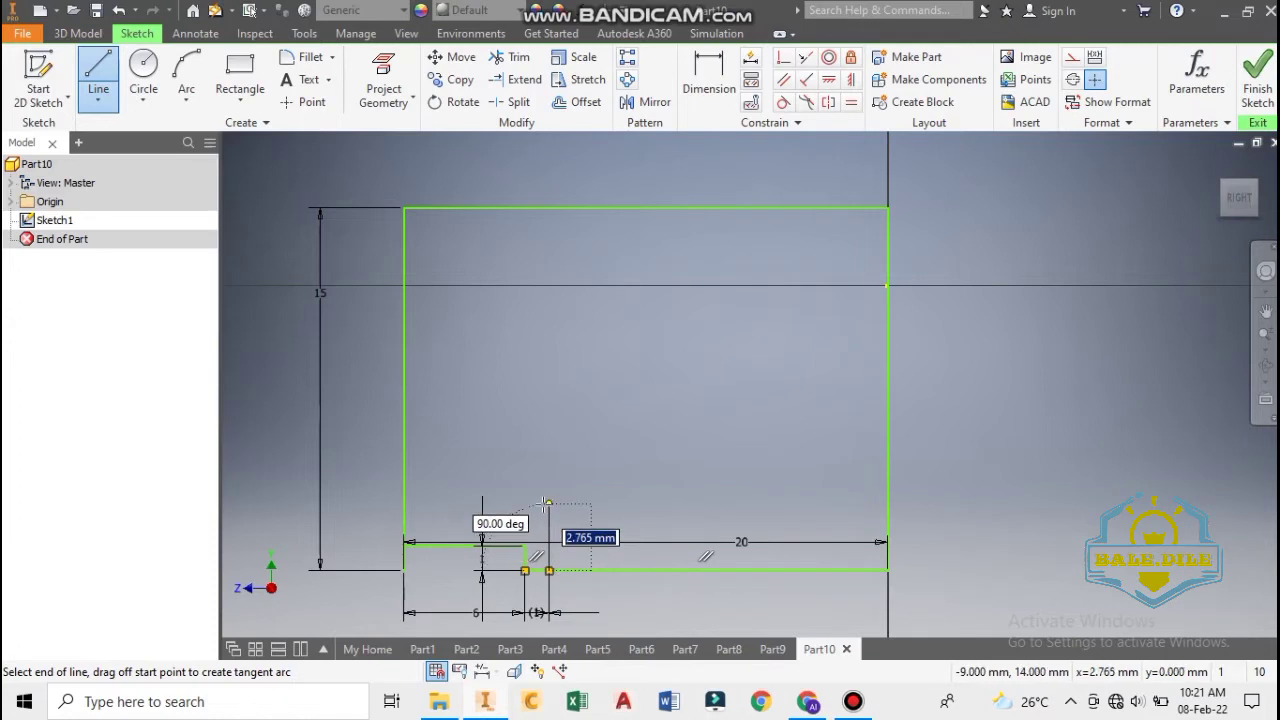
type("1")
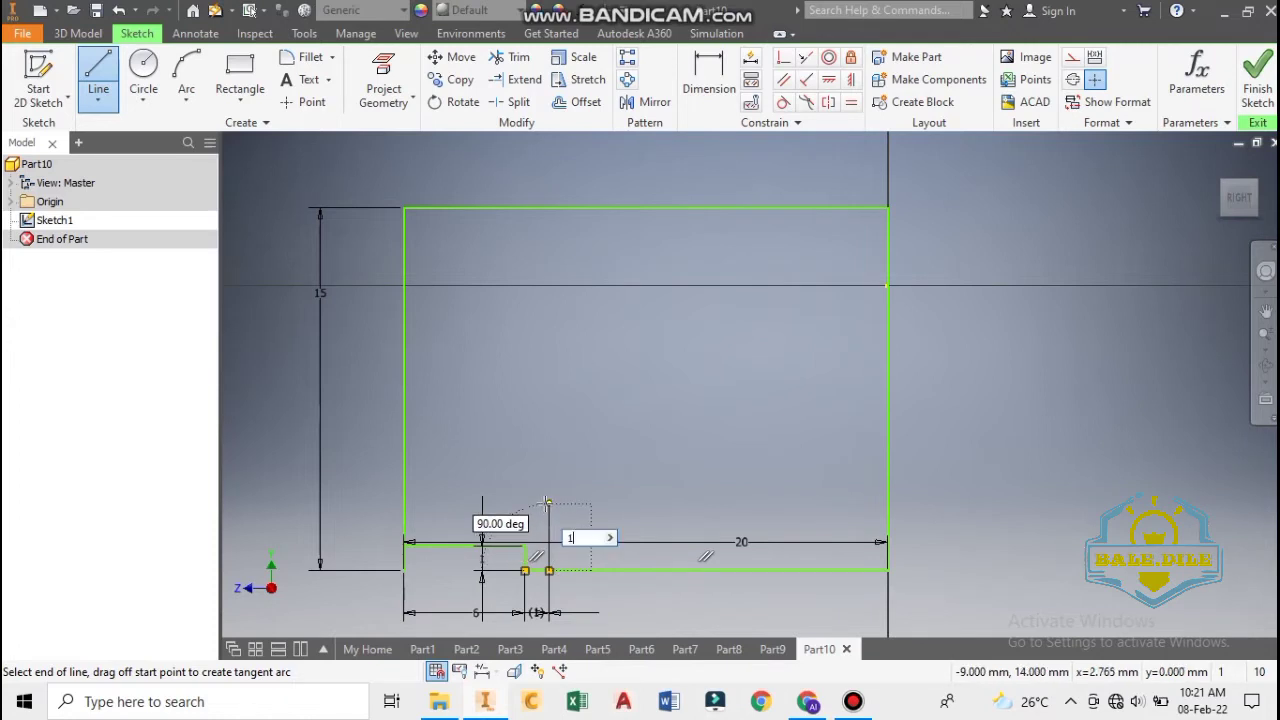
left_click_drag(548, 570, 566, 465)
right_click(578, 450)
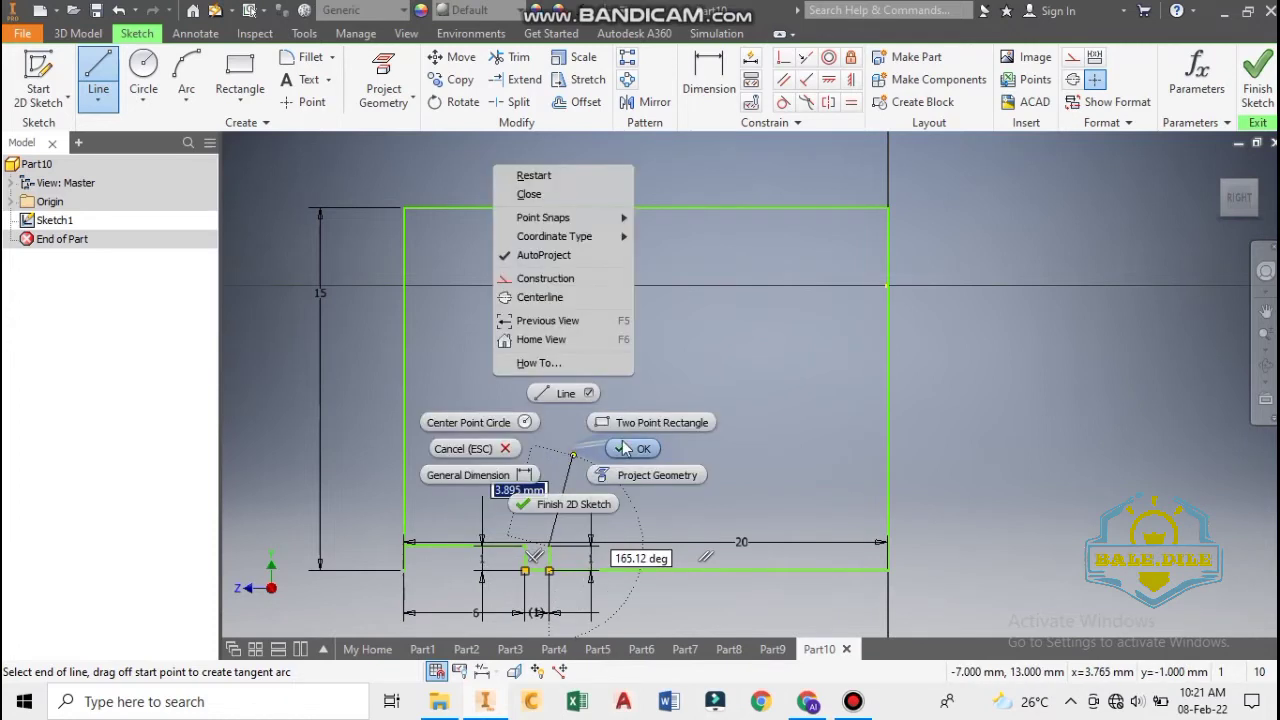
left_click(626, 454)
Step: Draw an arc of about 18 mm radius from the upper-right corner to the short vertical line's top end, and trim the rectangle's right edge
left_click(186, 78)
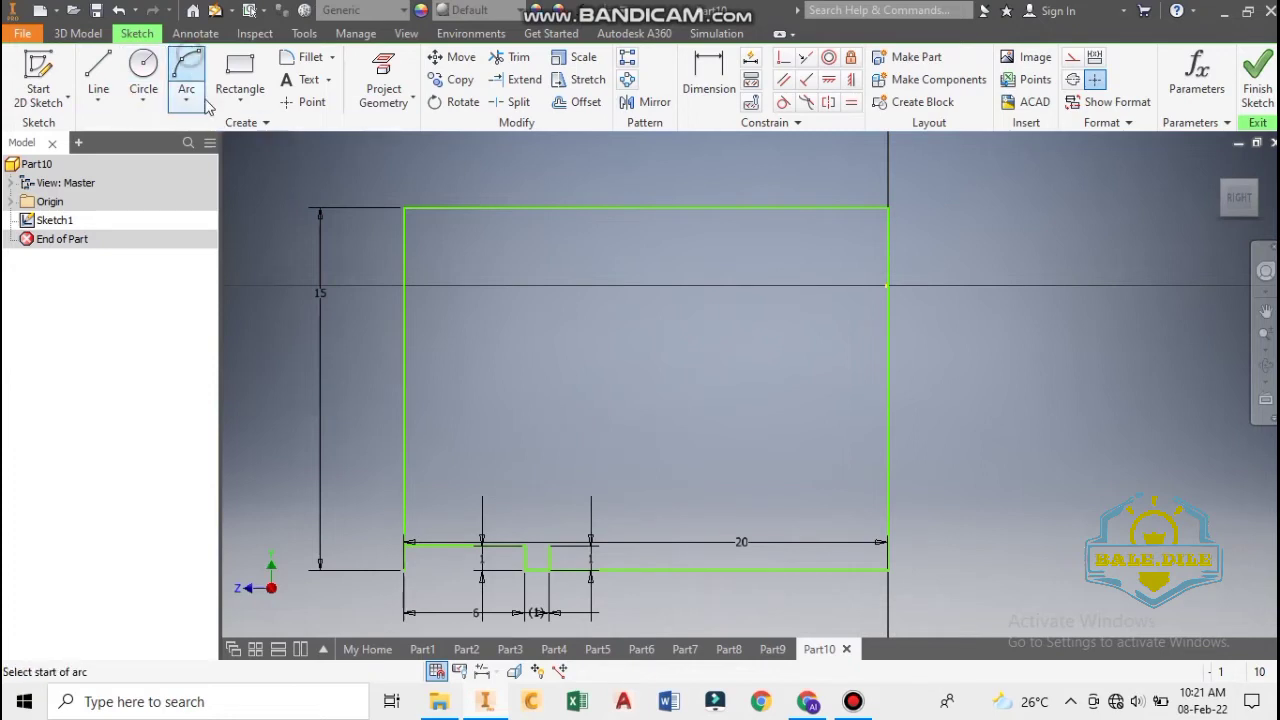
left_click(888, 207)
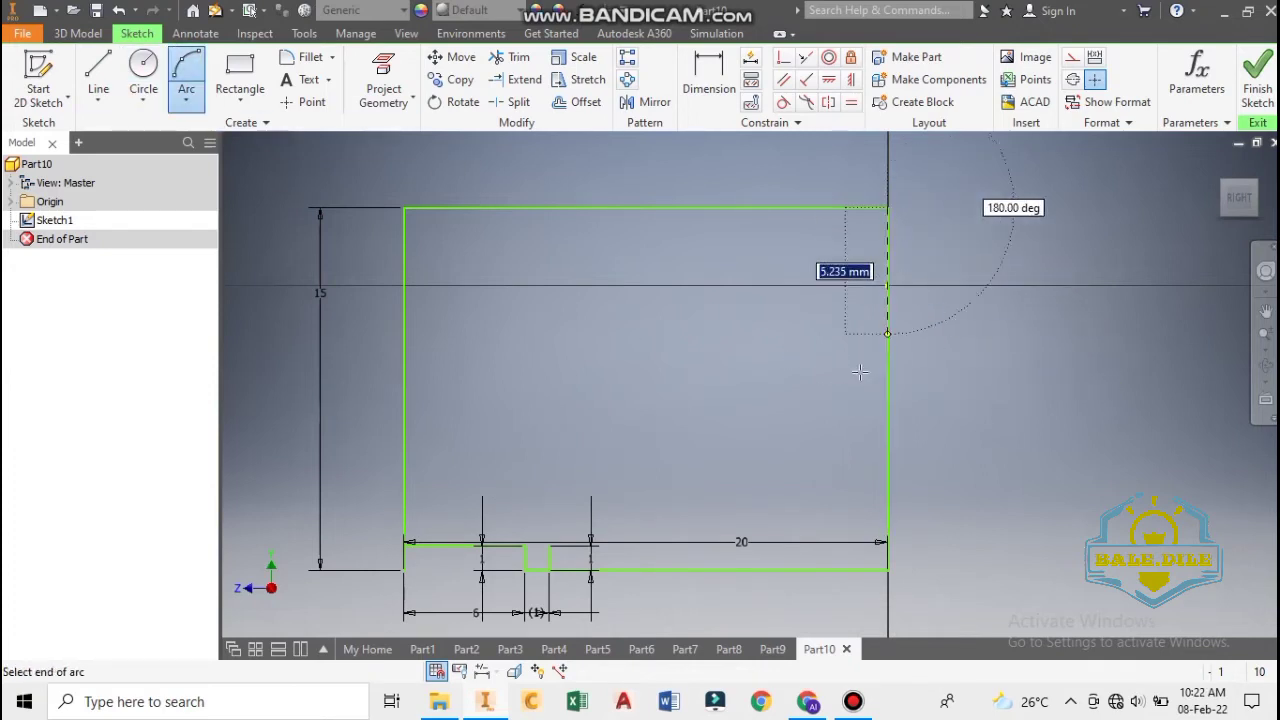
left_click(549, 546)
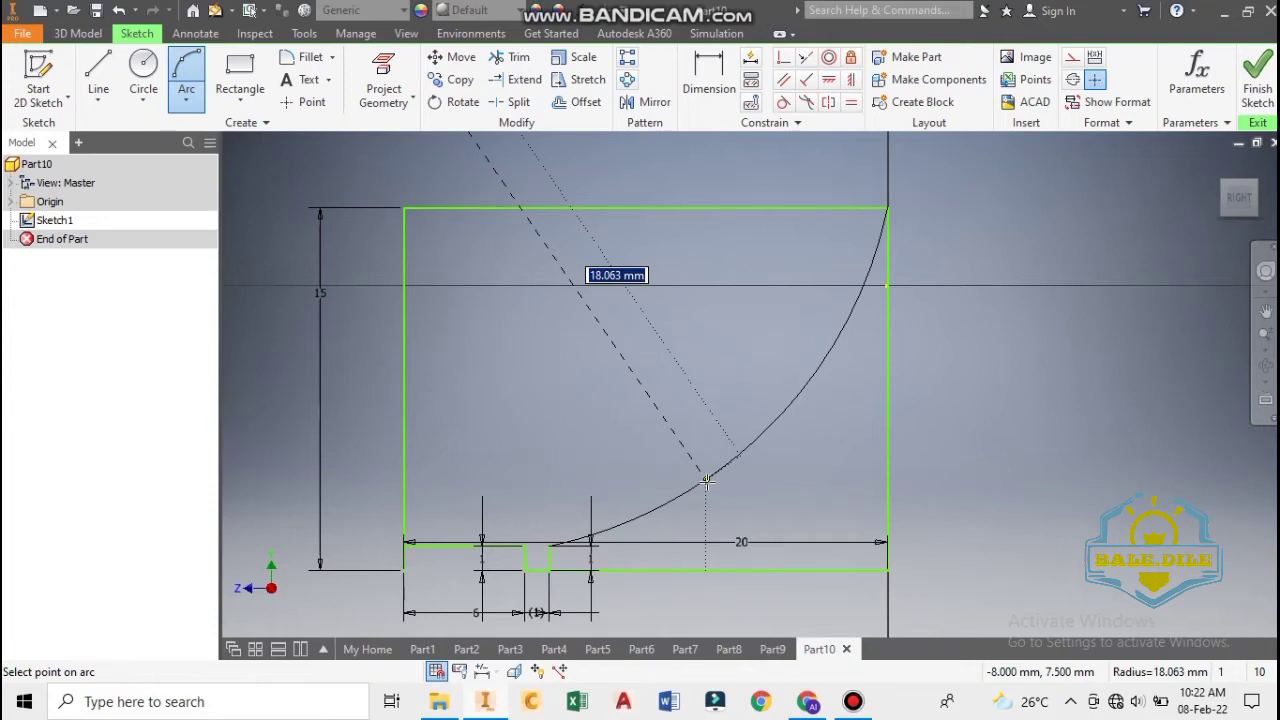
left_click(707, 479)
right_click(694, 382)
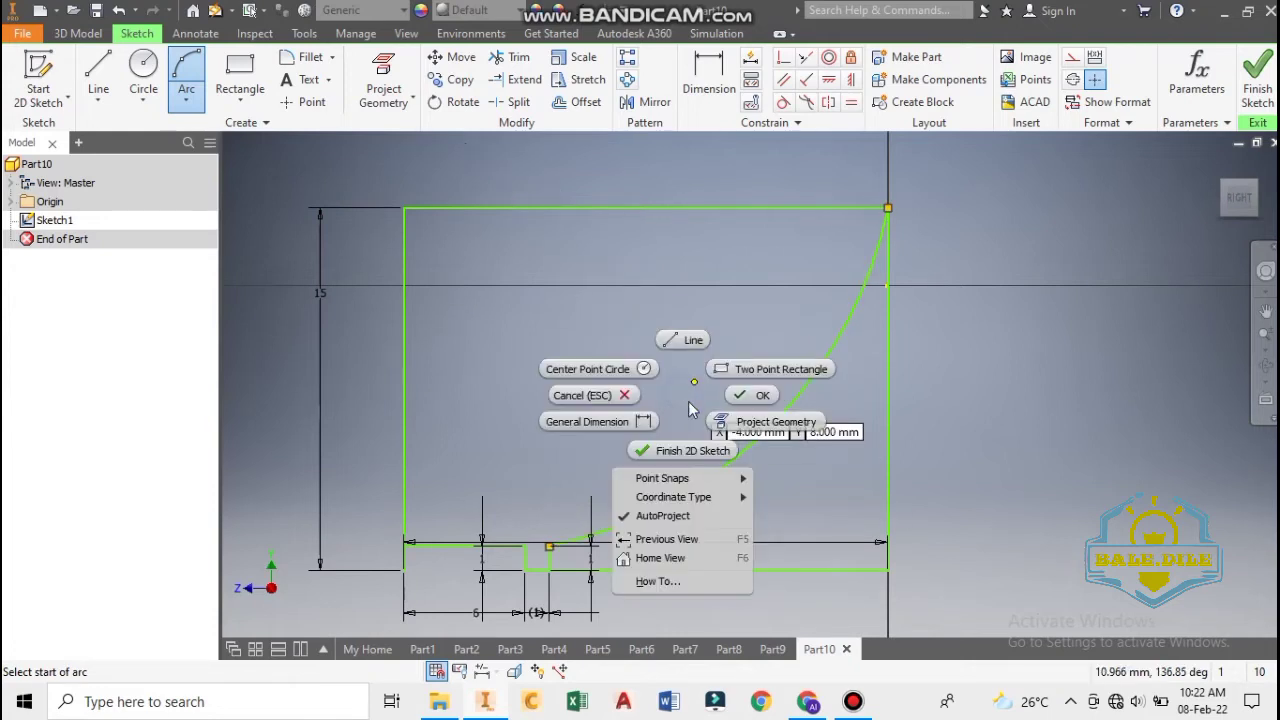
left_click(758, 396)
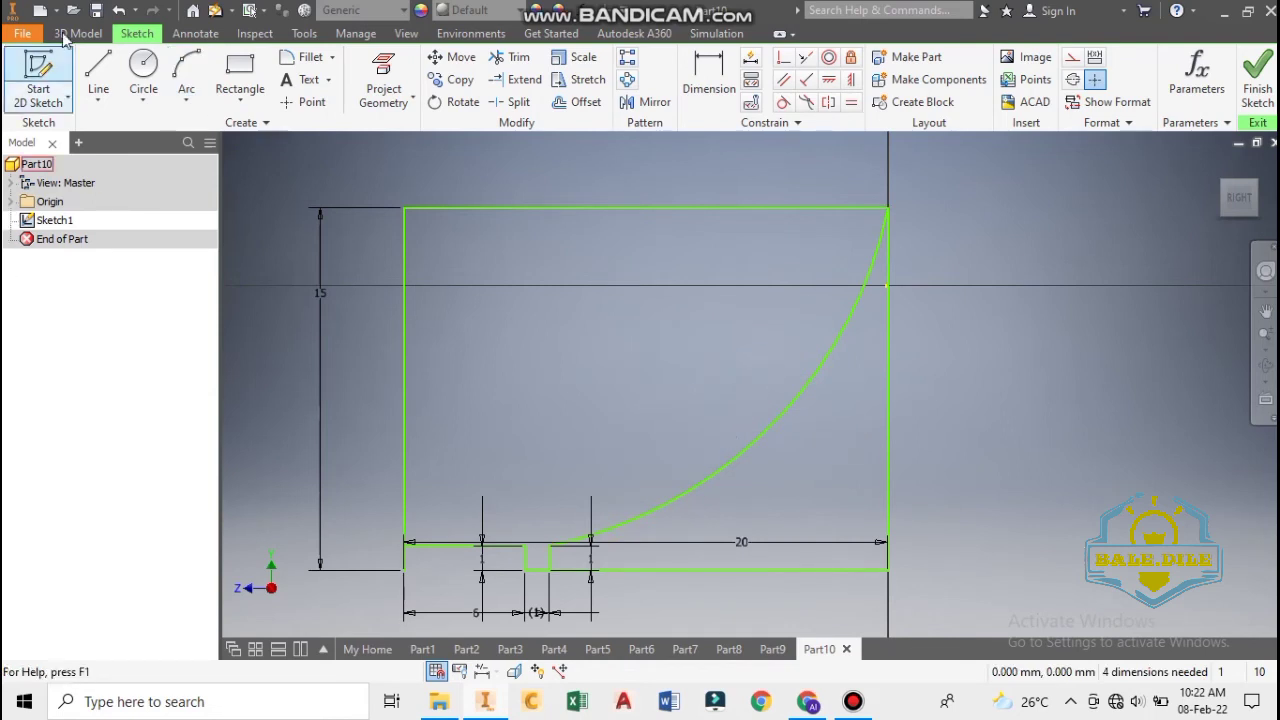
left_click(518, 60)
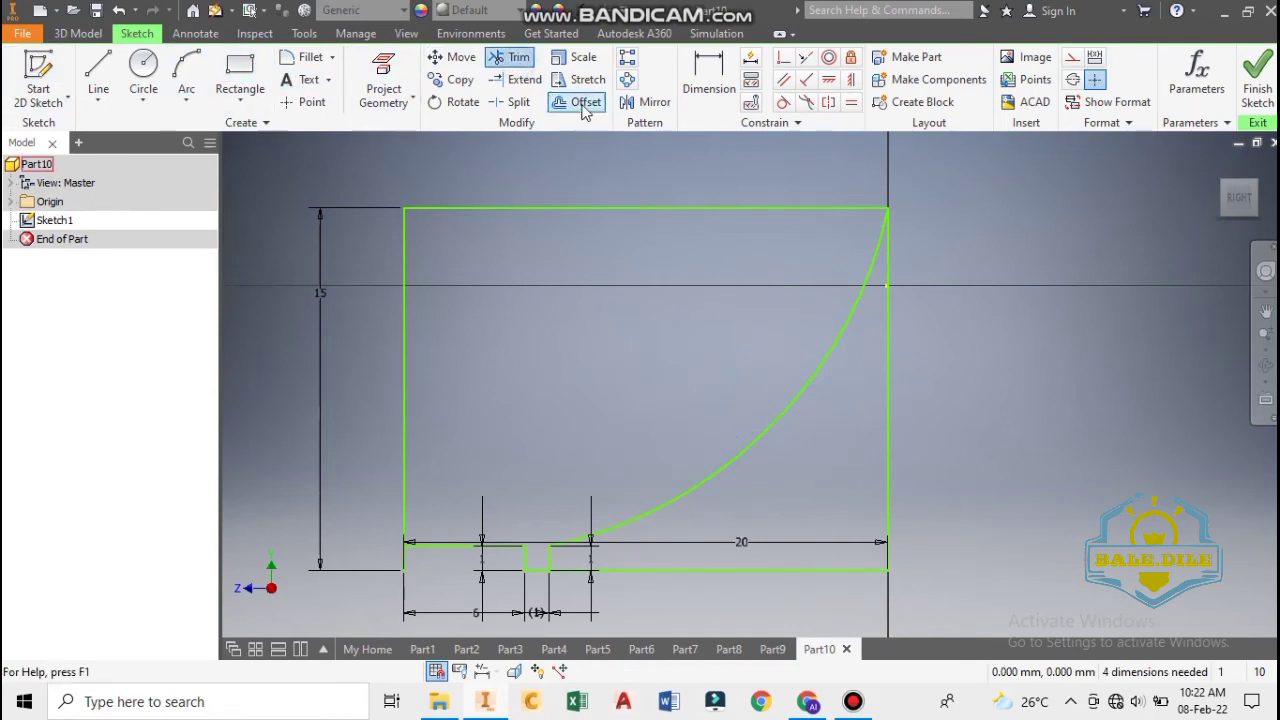
left_click(891, 350)
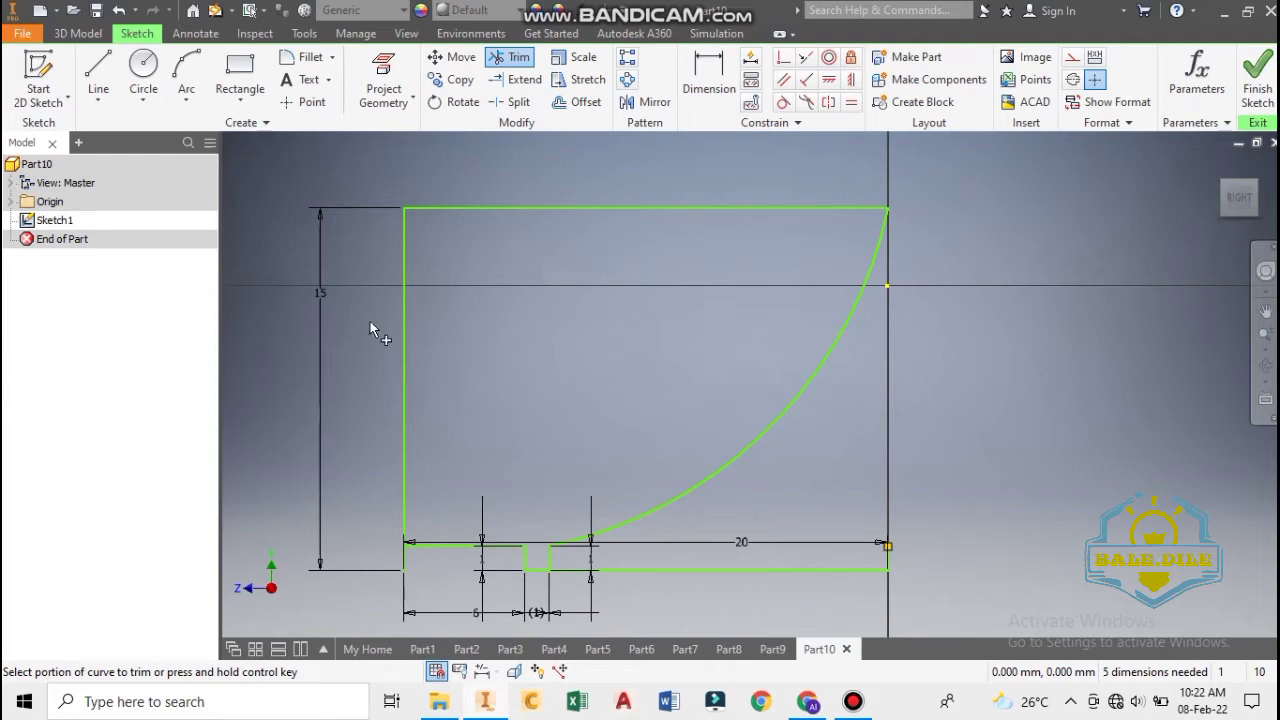
Step: Revolve the closed profile fully around the vertical left edge as a solid bowl
left_click(85, 36)
left_click(145, 90)
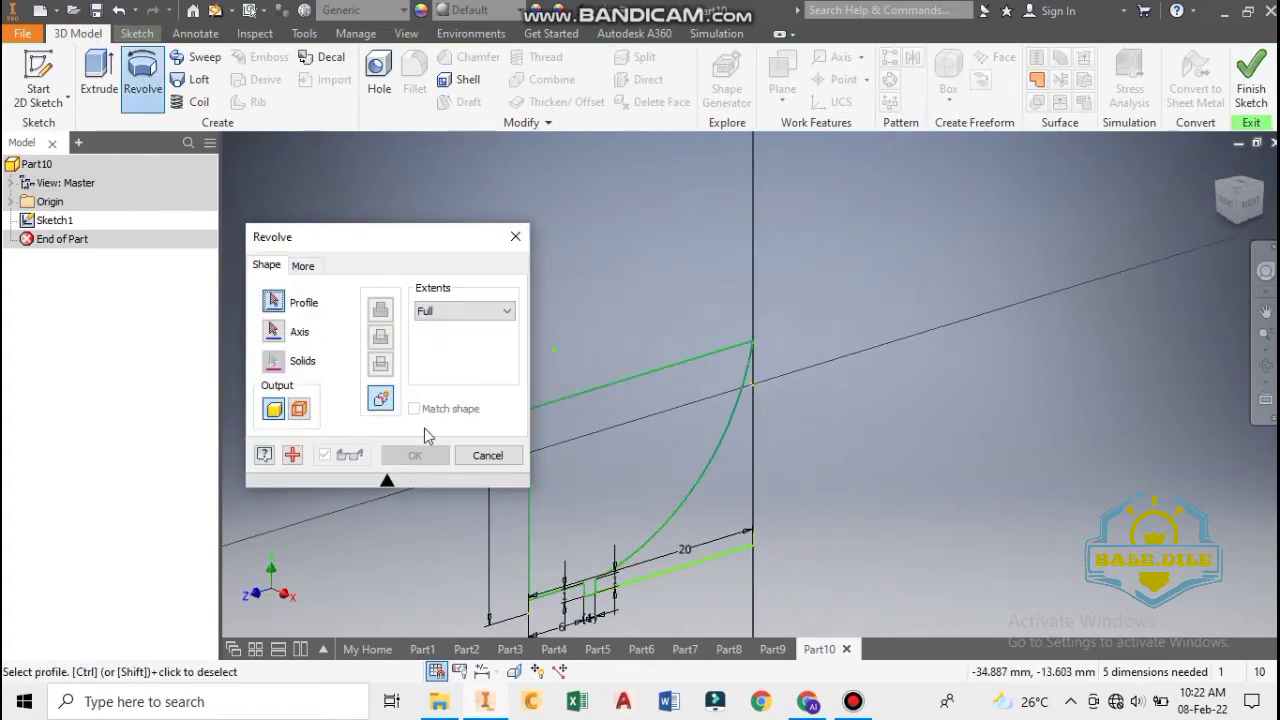
left_click(536, 545)
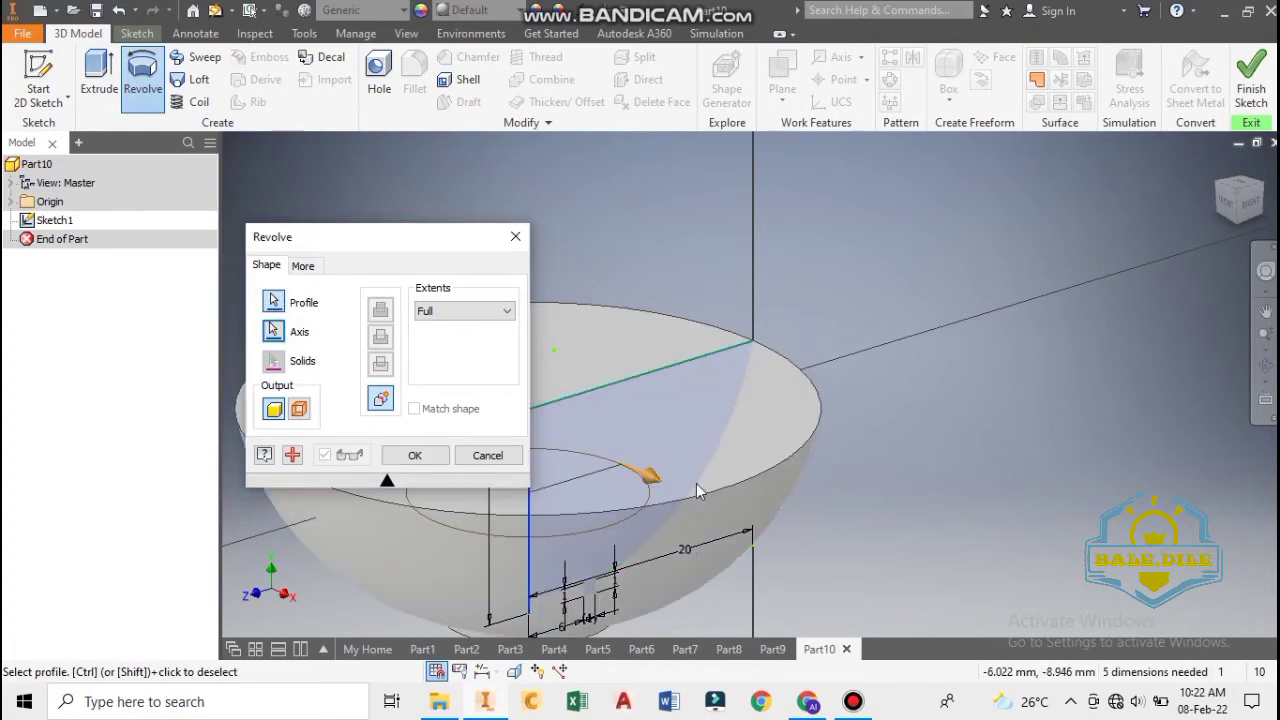
middle_click_drag(697, 488, 848, 362)
left_click(415, 455)
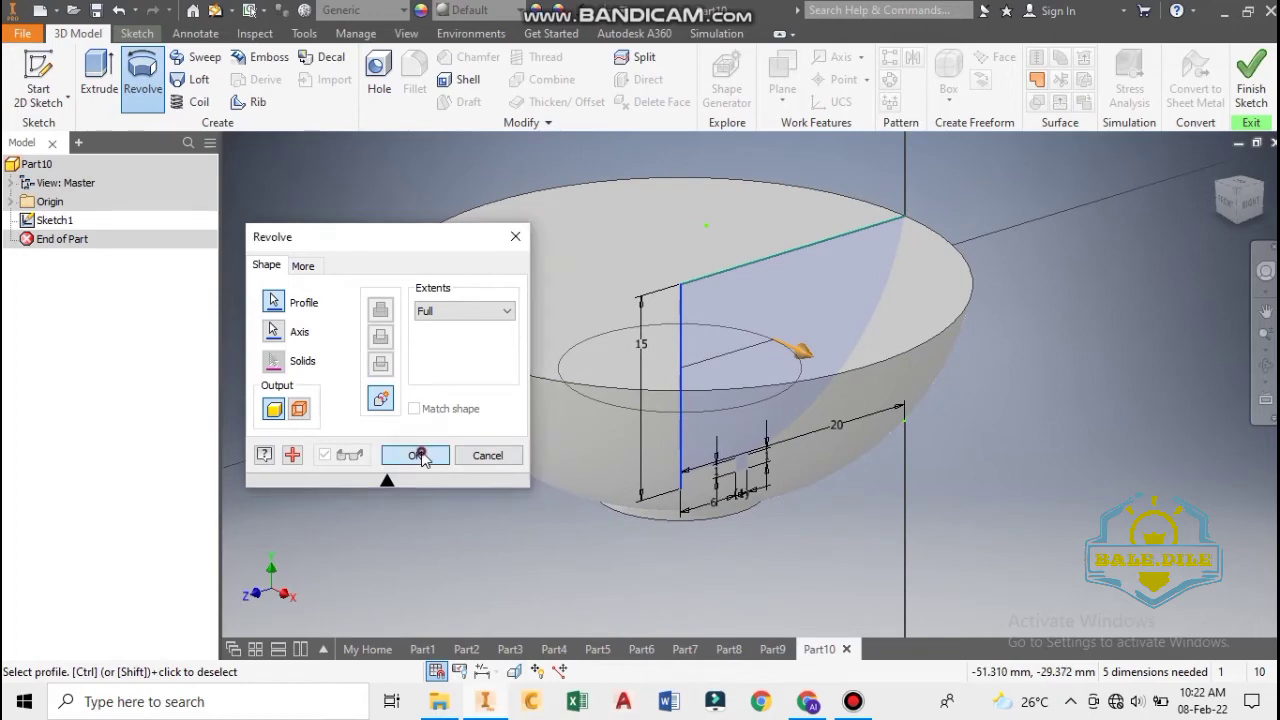
Step: Fillet the foot ring's outer and inner edges where it meets the bowl's underside with a 1 mm radius
left_click(1240, 200)
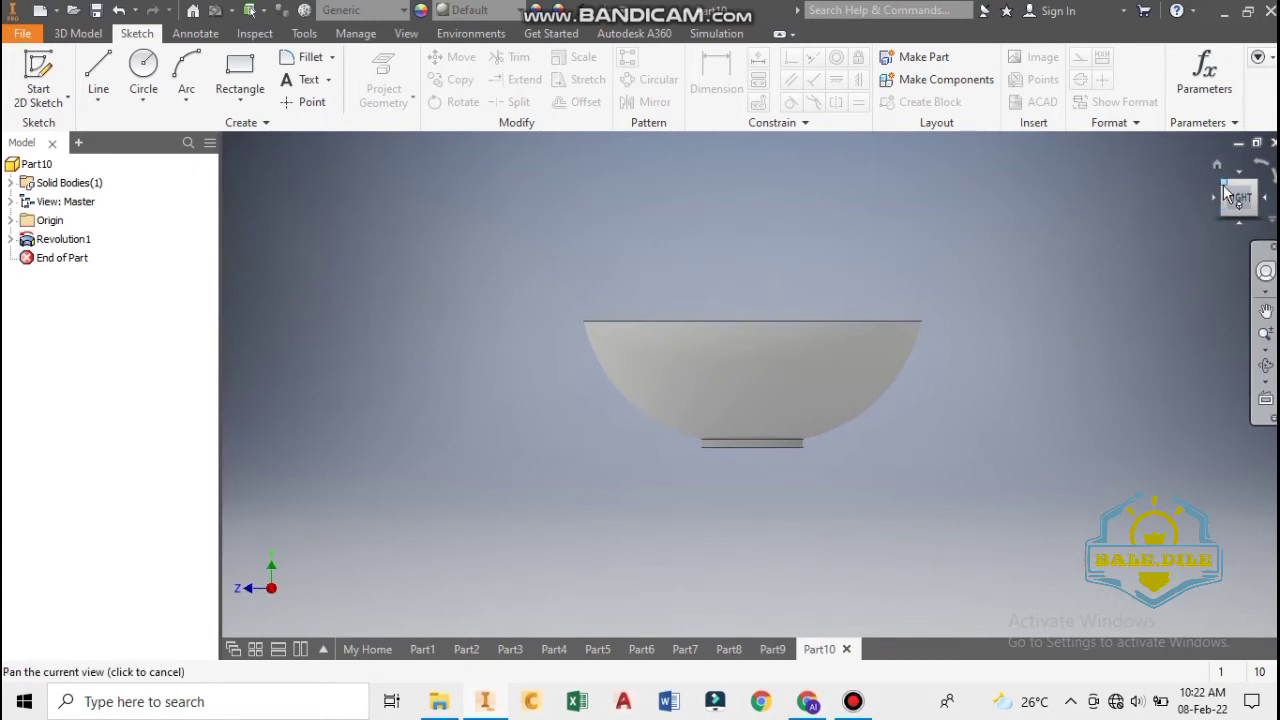
left_click(1265, 365)
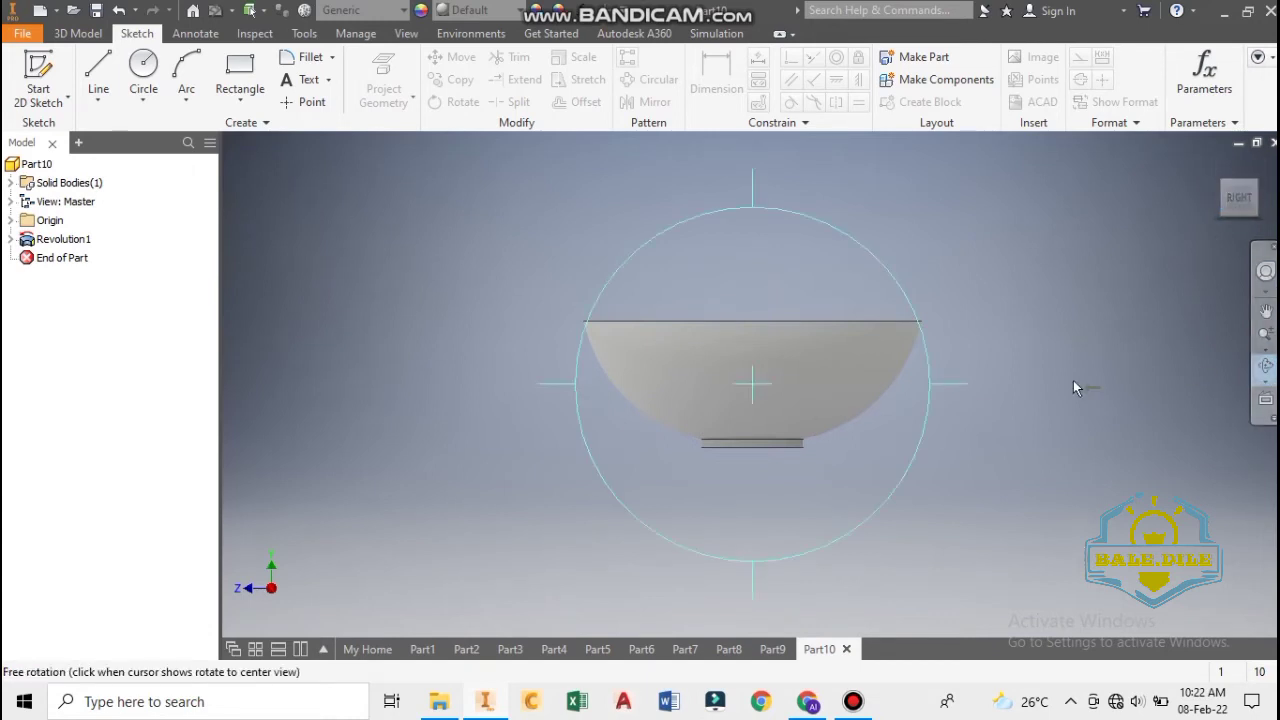
left_click_drag(775, 436, 766, 391)
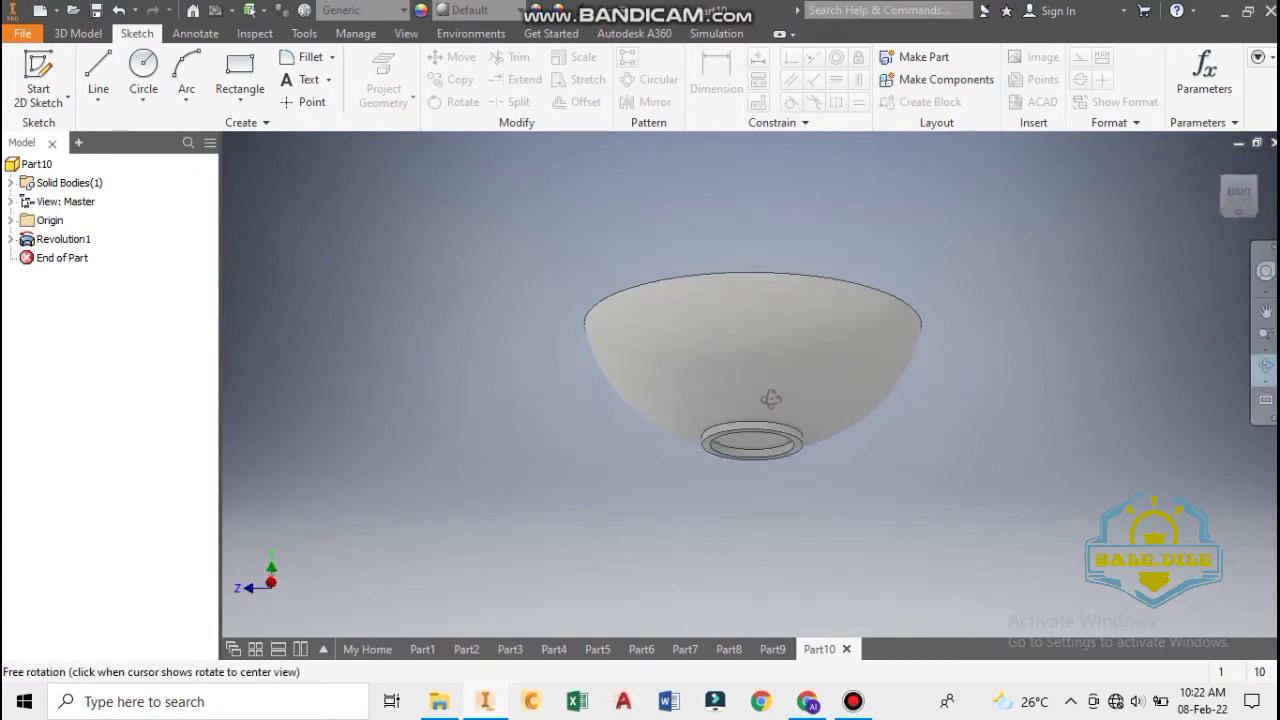
left_click(1265, 336)
left_click_drag(761, 447, 834, 405)
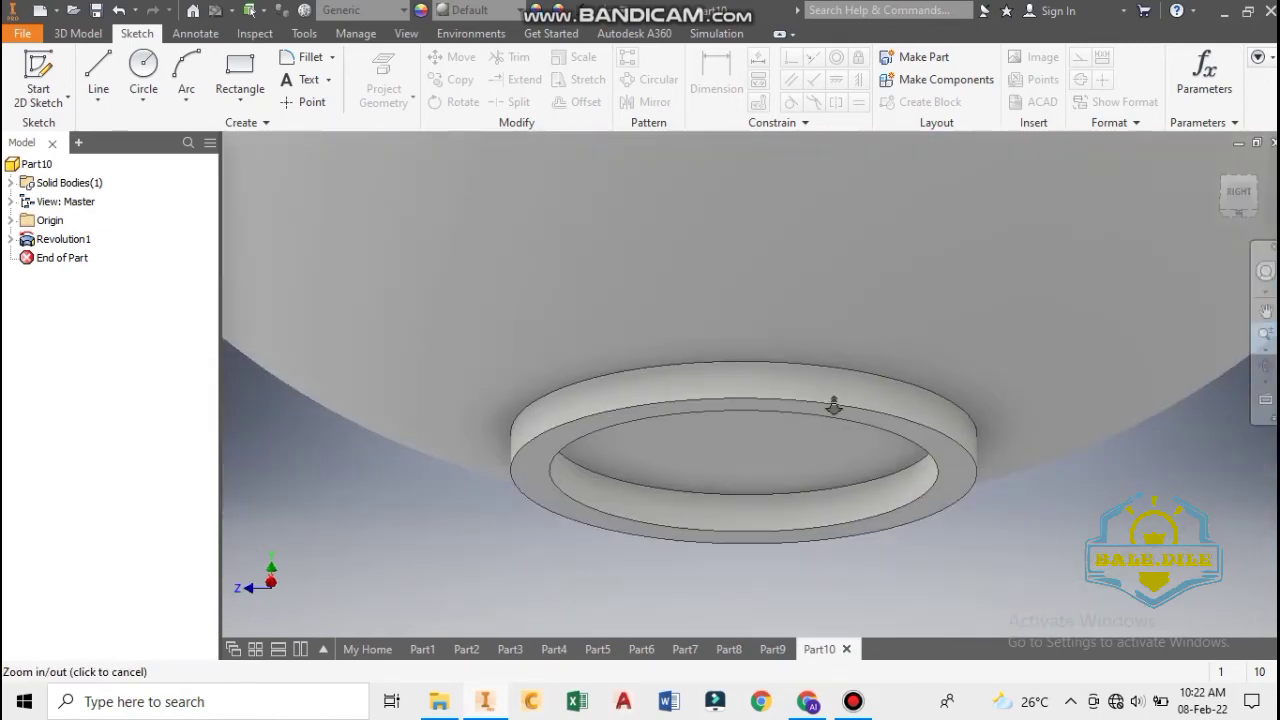
right_click(1014, 531)
left_click(1082, 524)
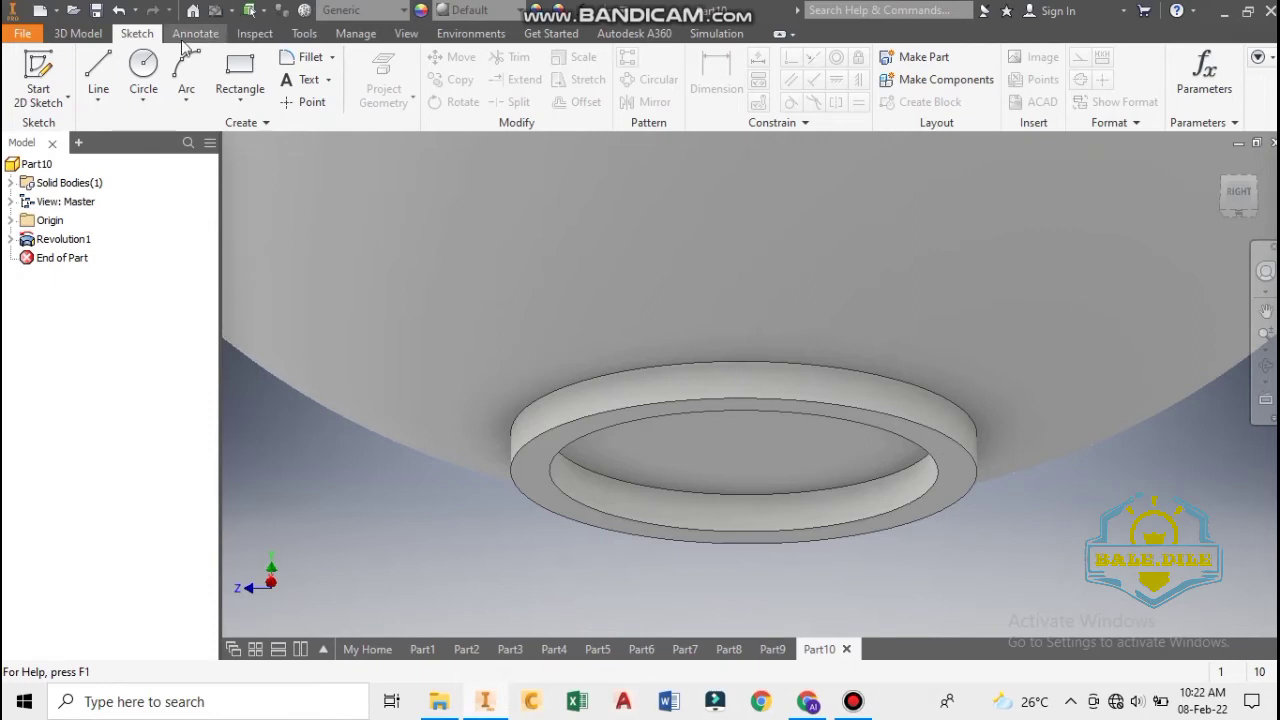
left_click(78, 36)
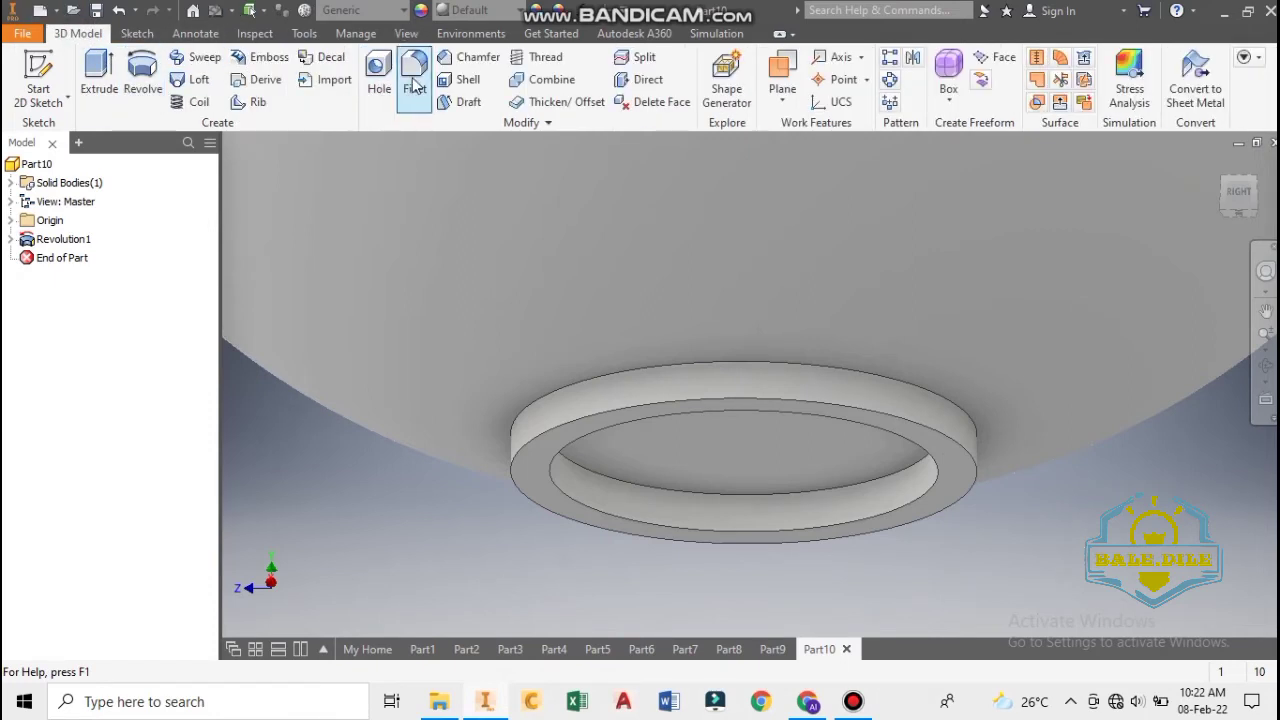
left_click(414, 84)
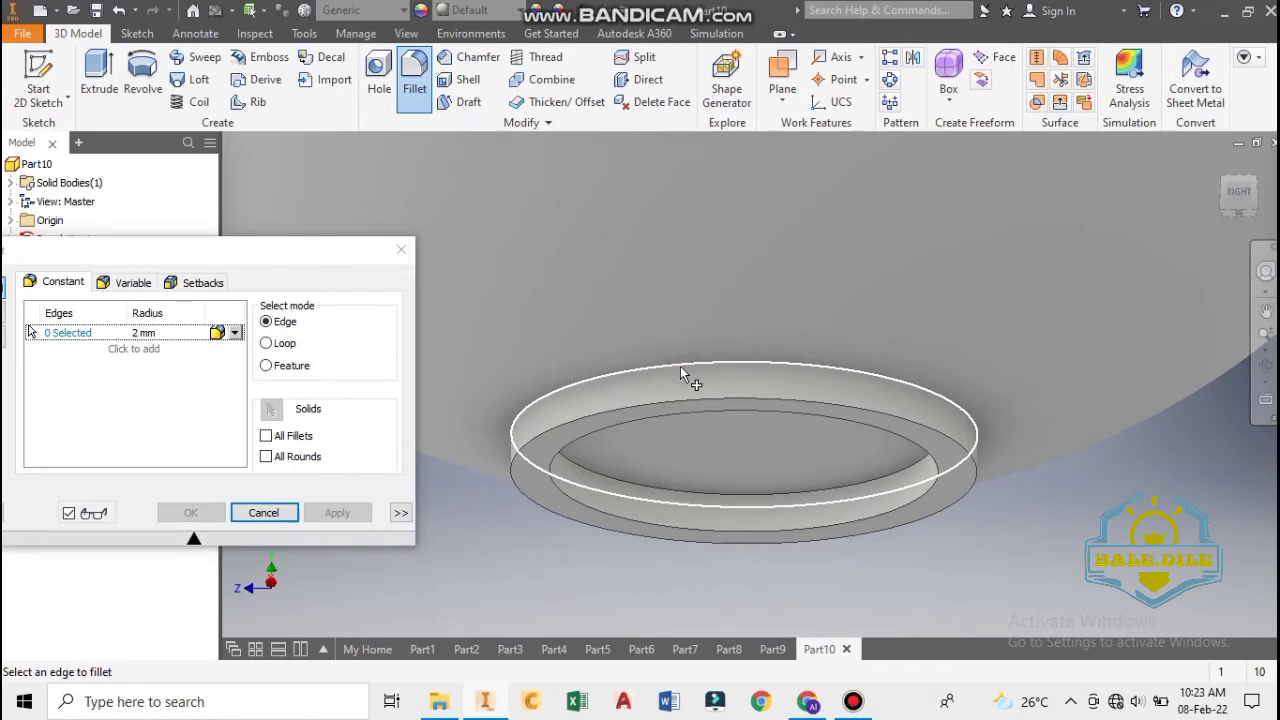
left_click(681, 374)
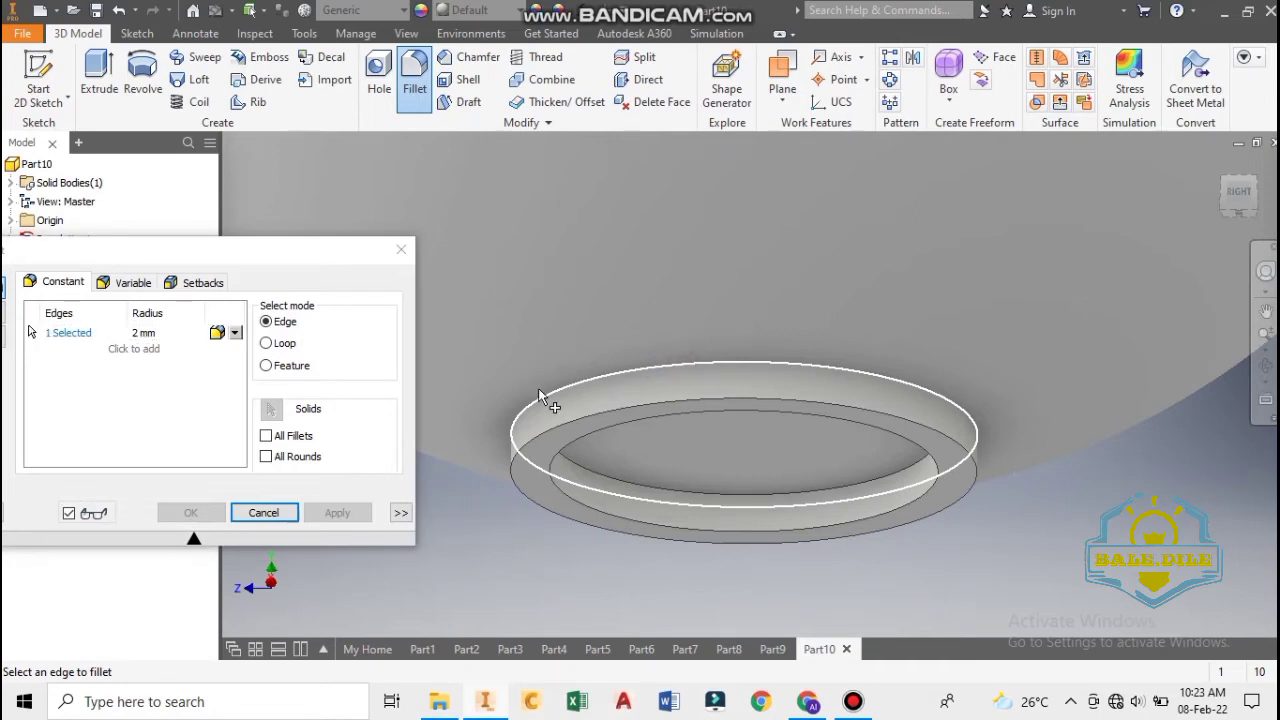
double_click(158, 333)
type("1")
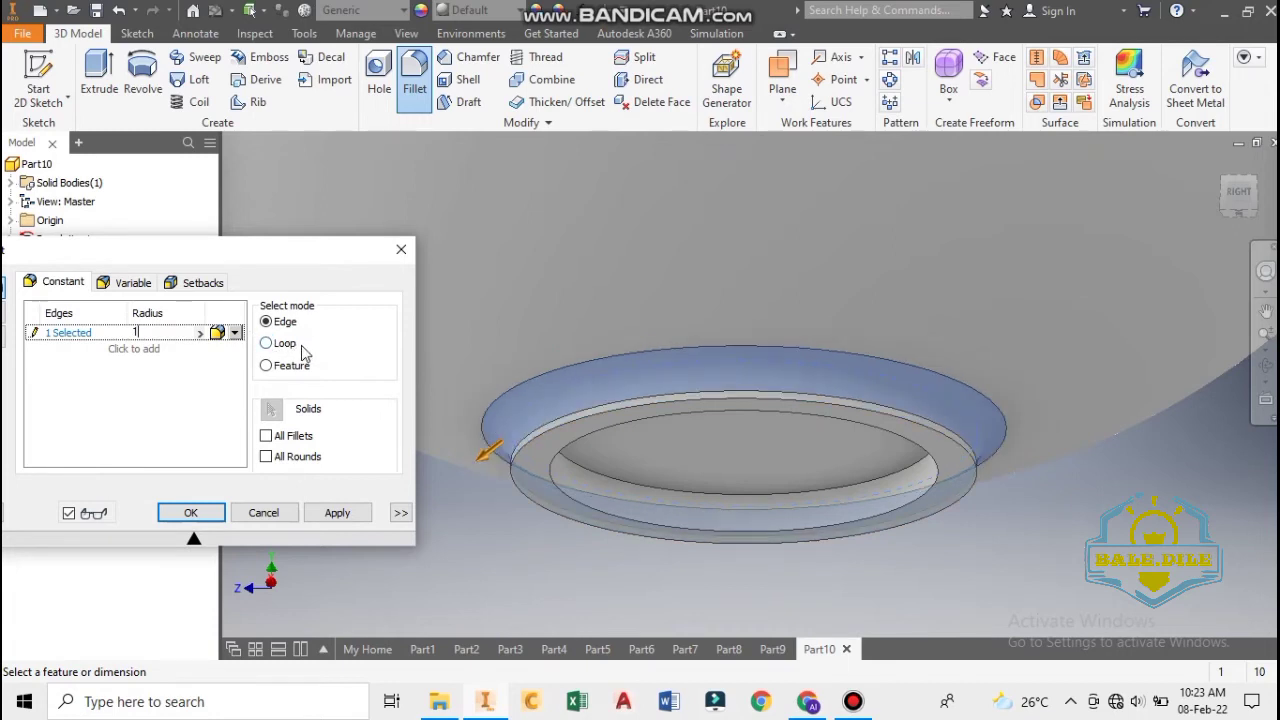
left_click(563, 463)
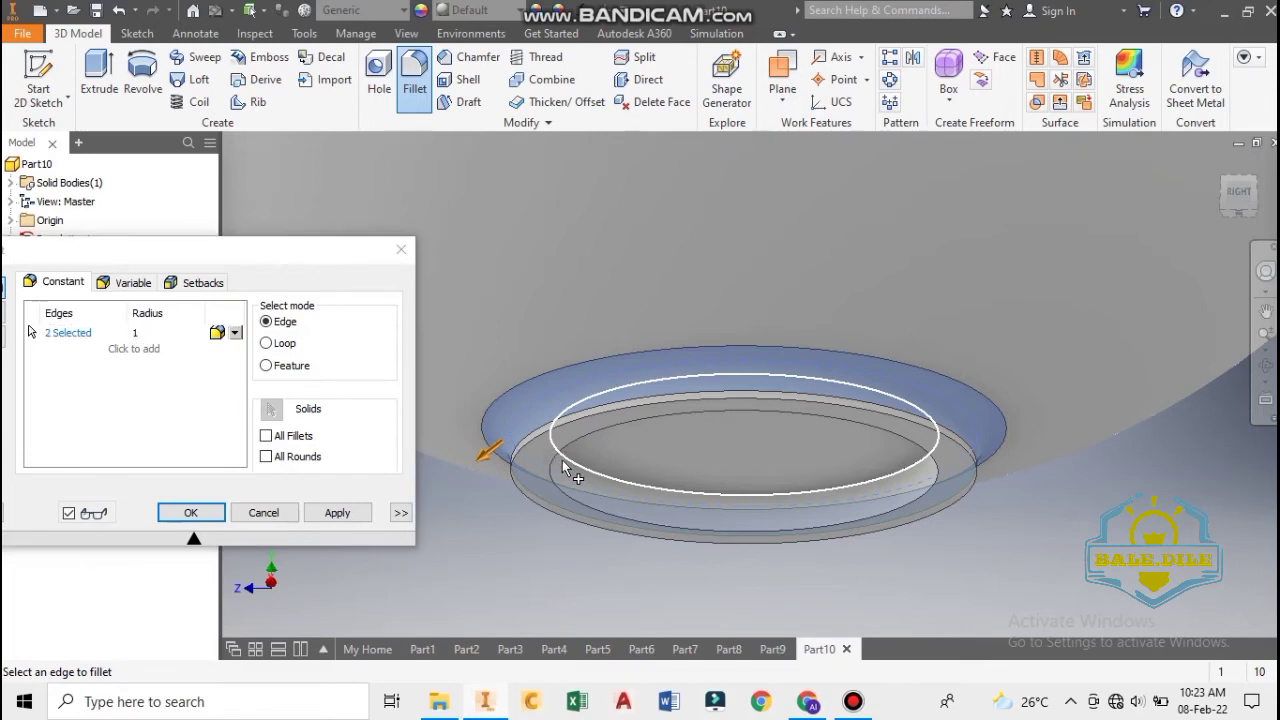
left_click(337, 512)
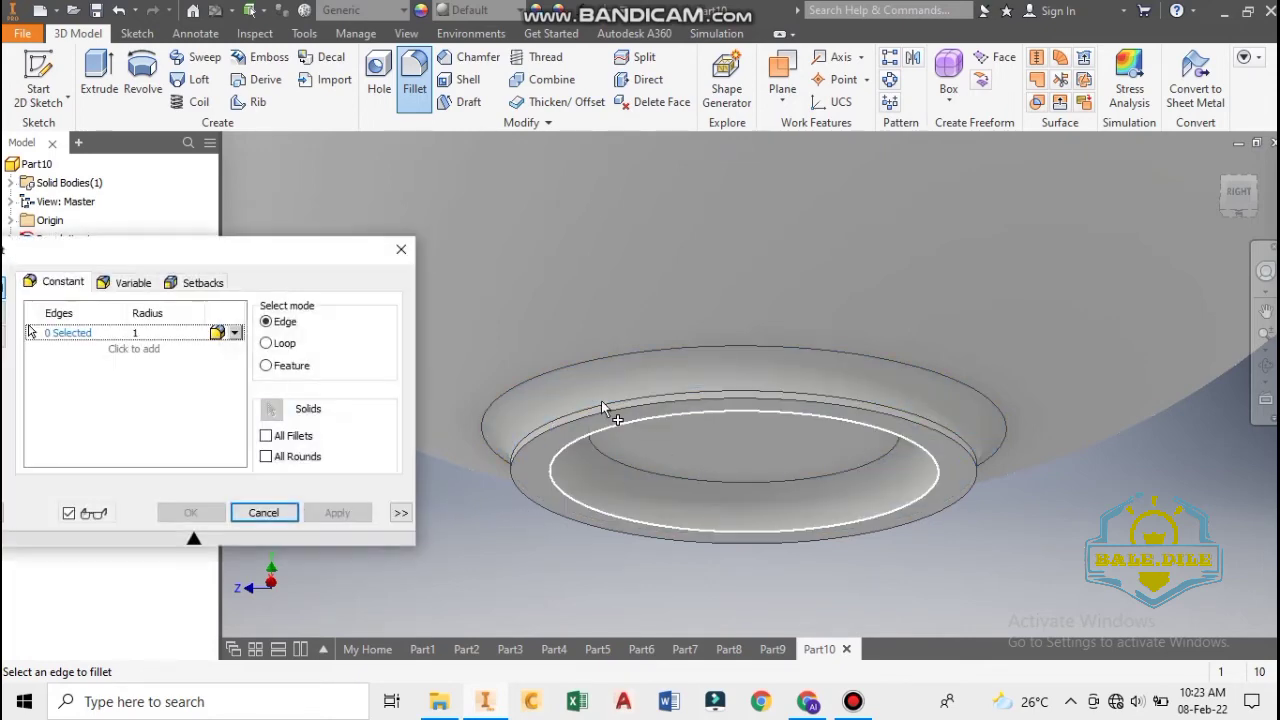
Step: Fillet the inner and outer edges of the foot ring's bottom face with a 0.5 mm radius
left_click(169, 334)
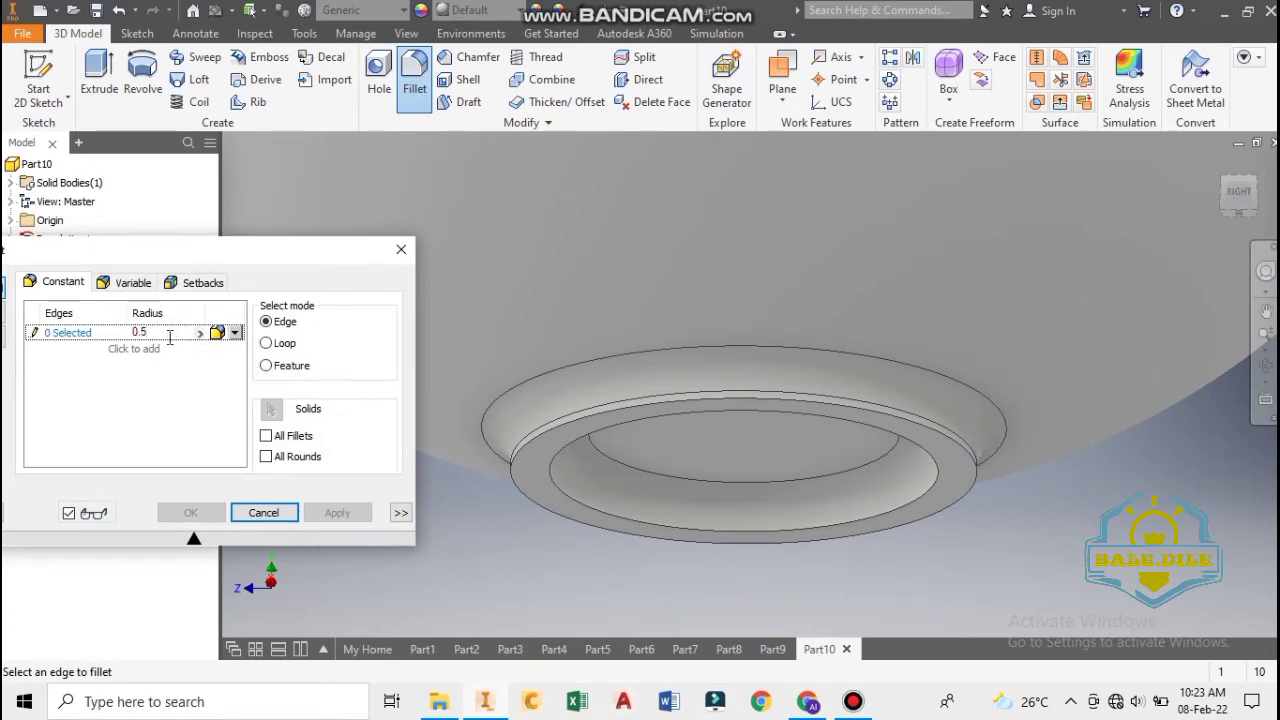
left_click(585, 447)
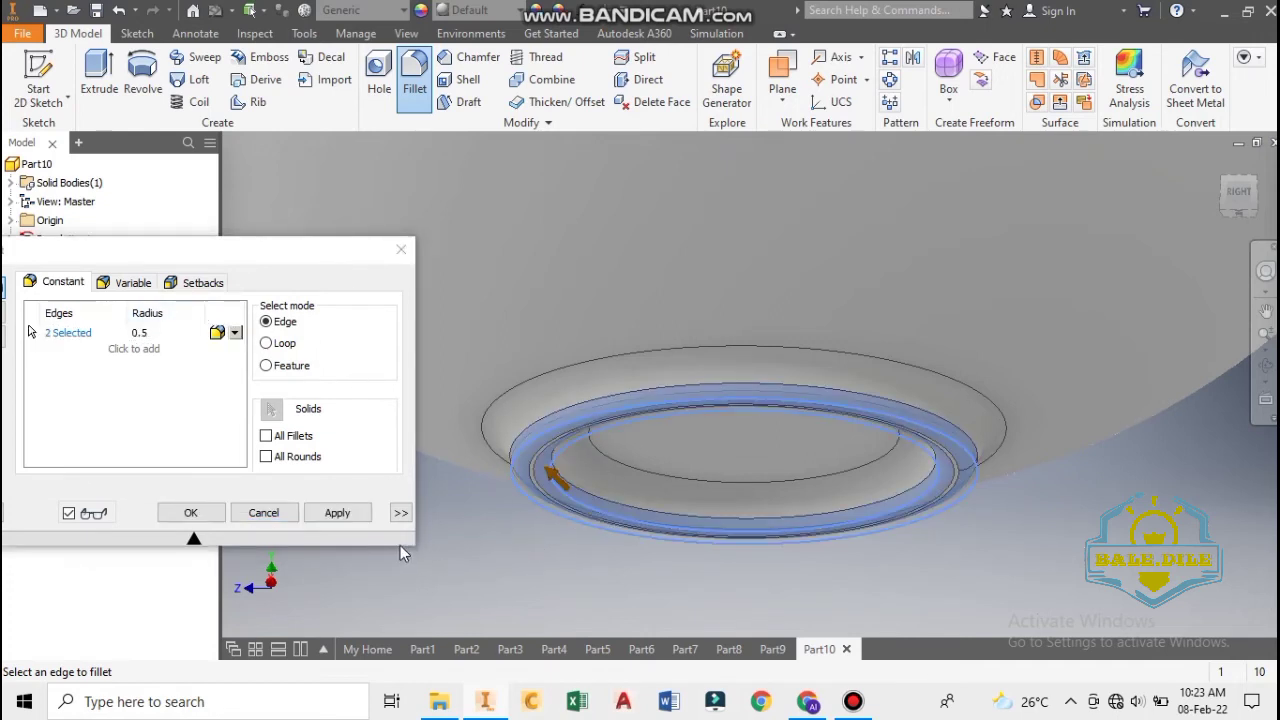
left_click(337, 514)
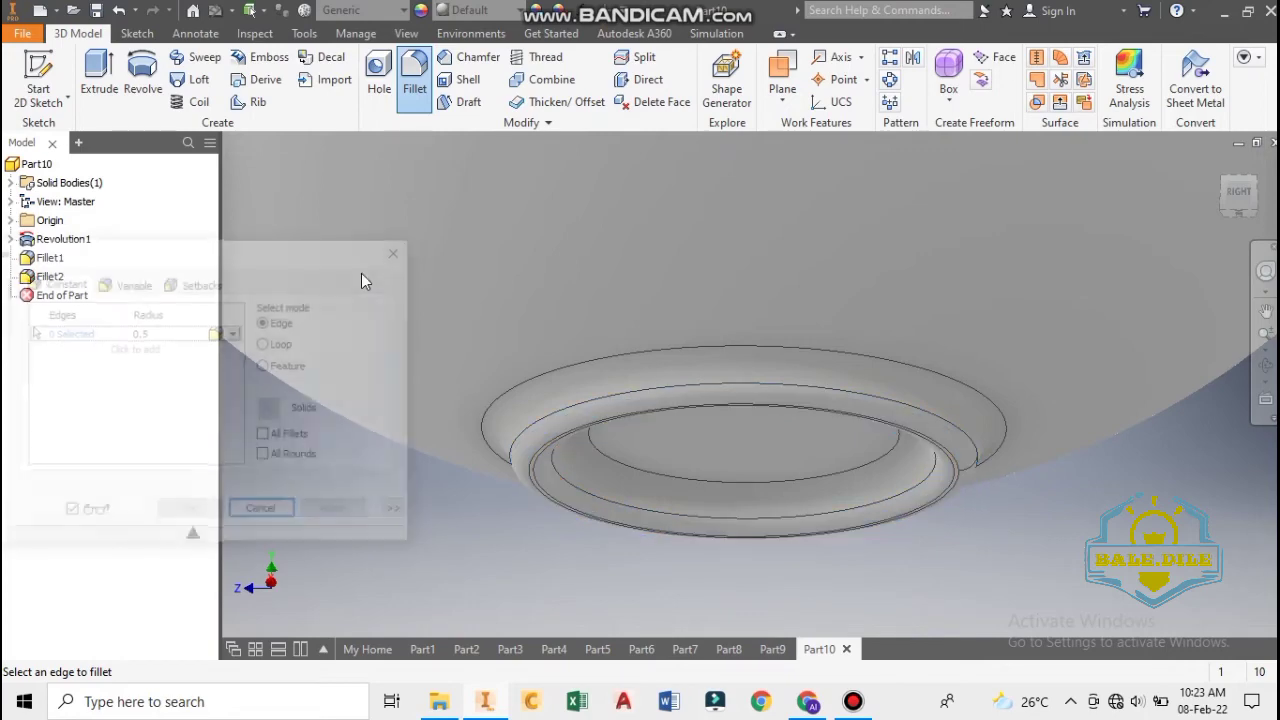
left_click(401, 252)
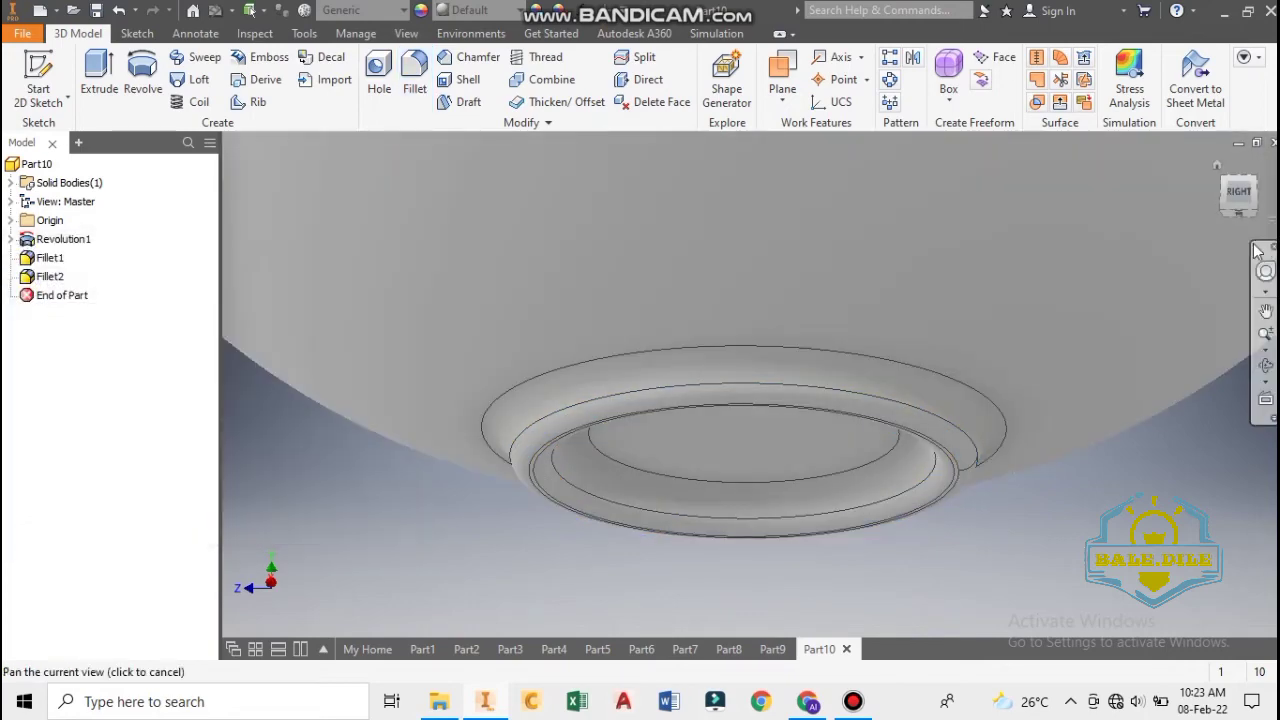
Step: Shell the bowl inward with a 1.5 mm wall thickness, removing its flat circular top face
left_click(1228, 184)
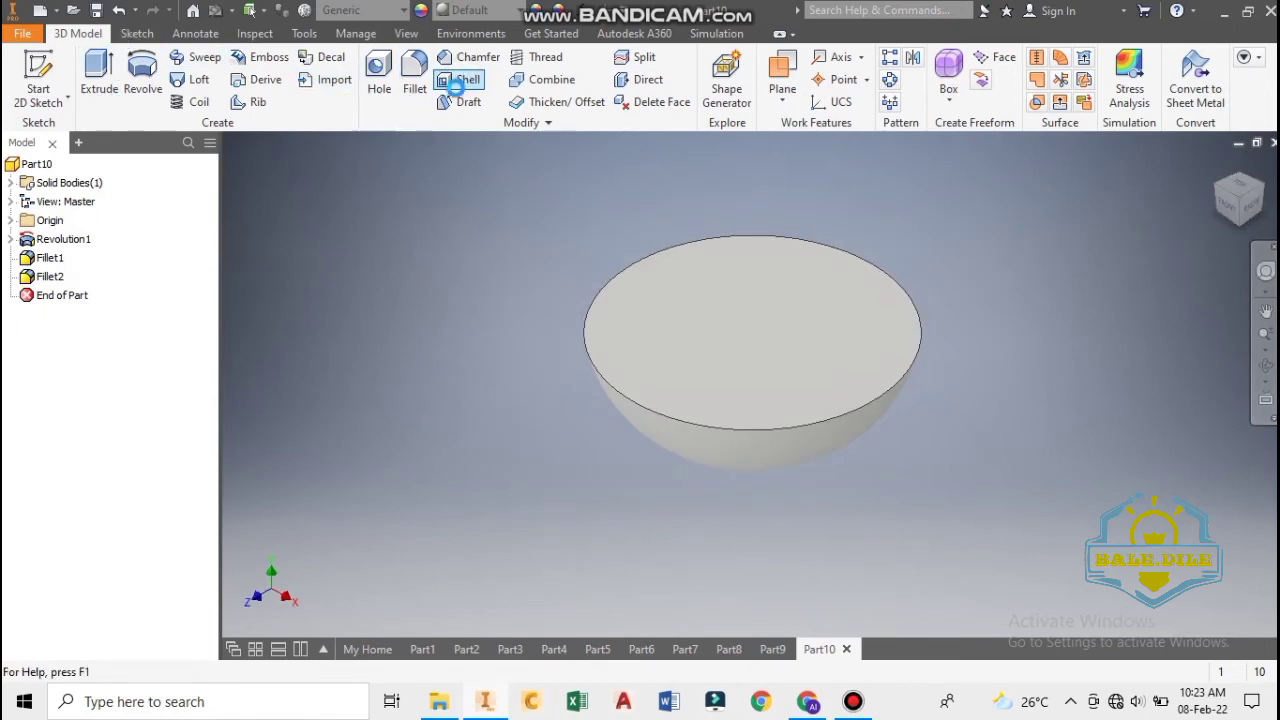
left_click(462, 80)
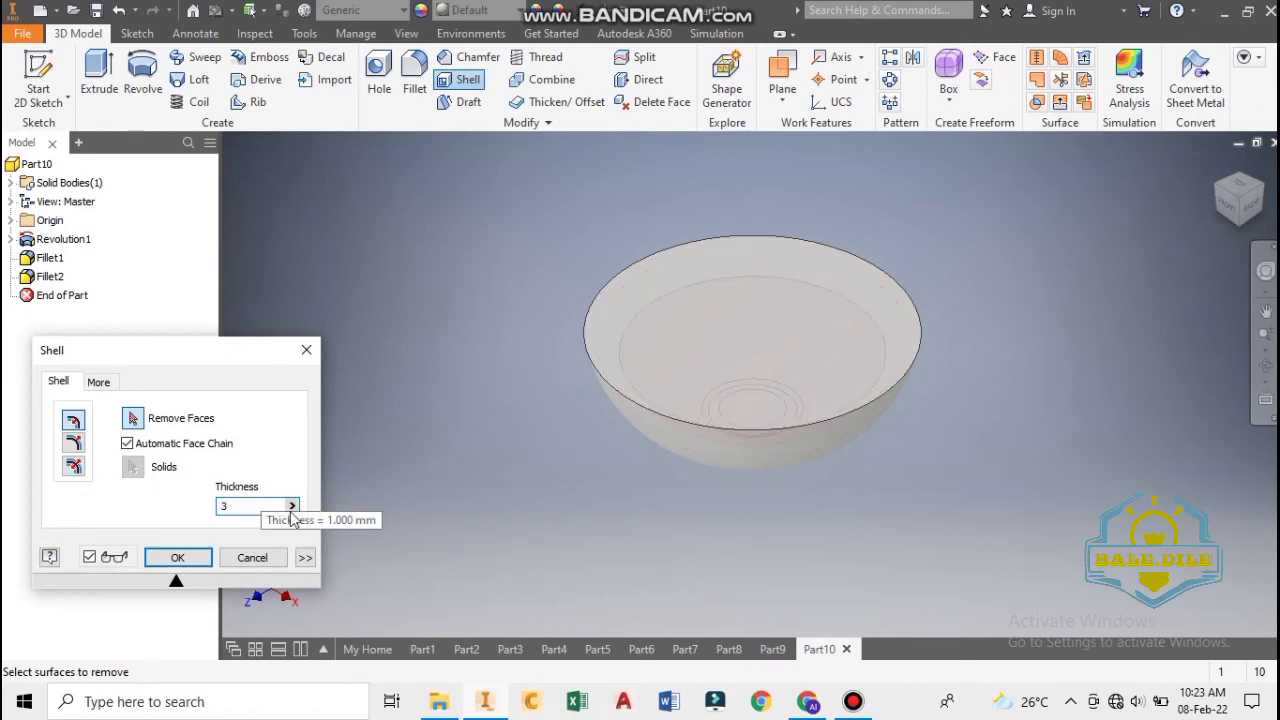
left_click(741, 339)
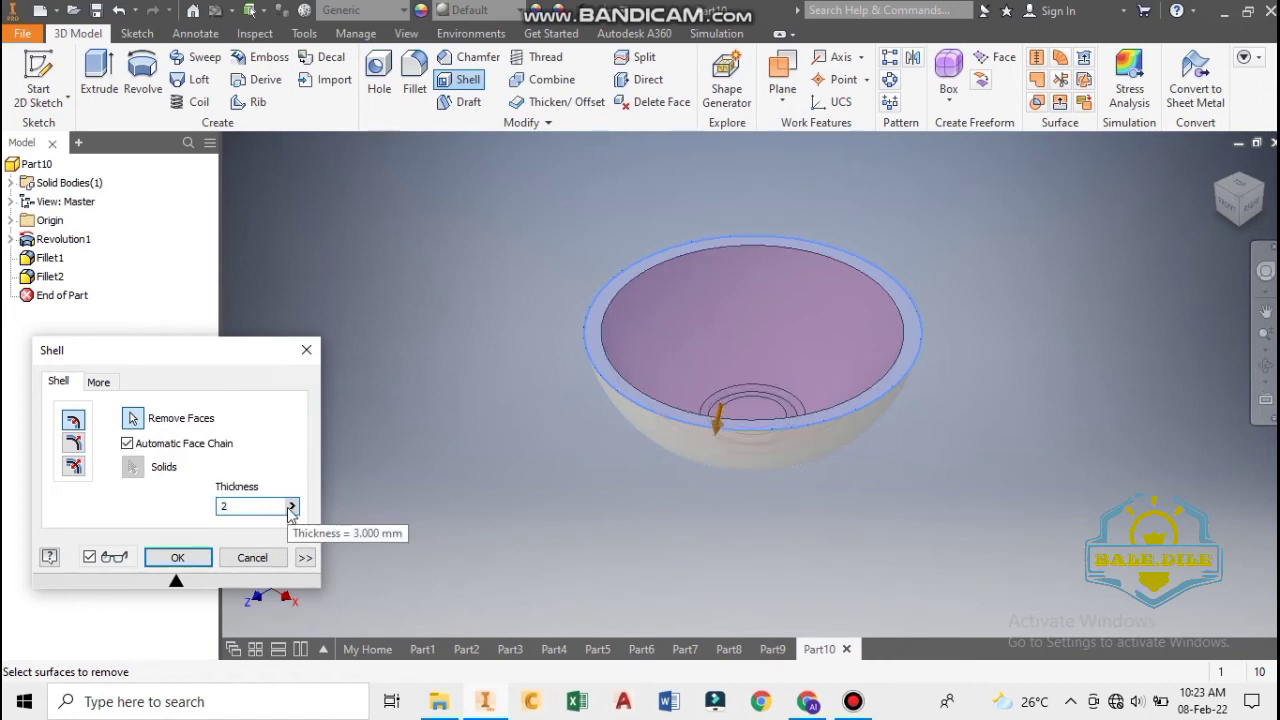
key("BackSpace")
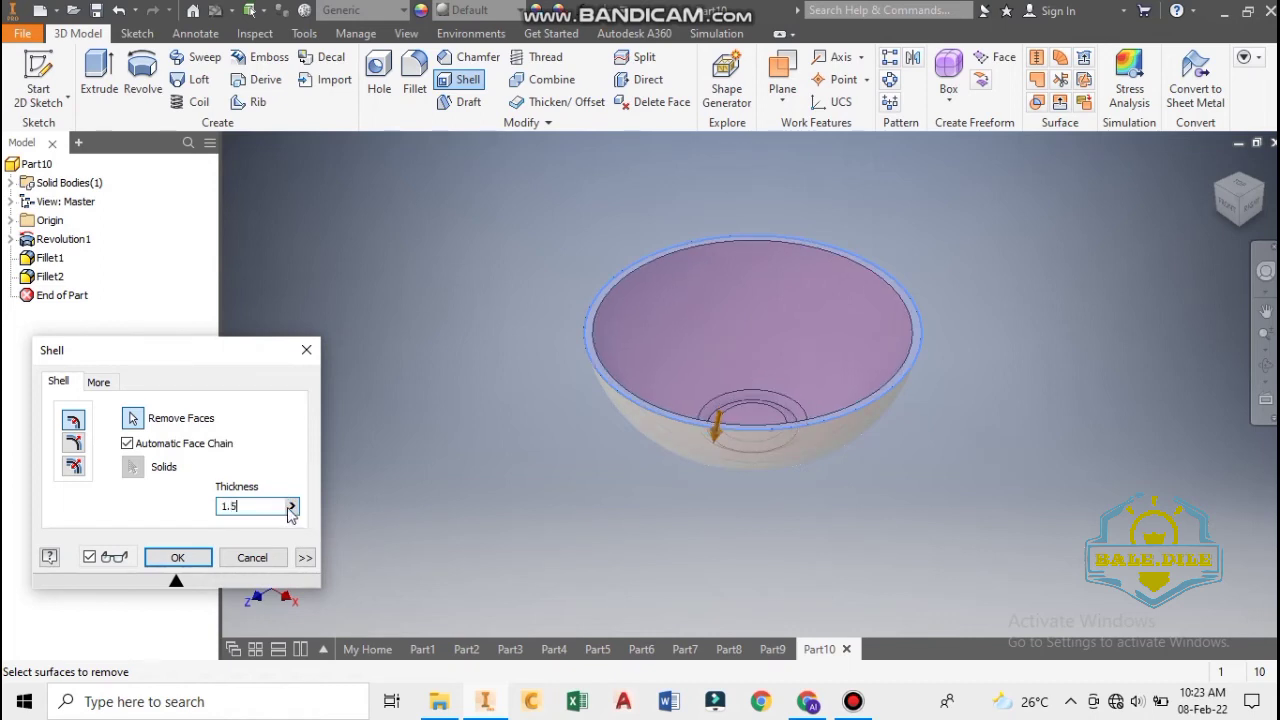
left_click(195, 562)
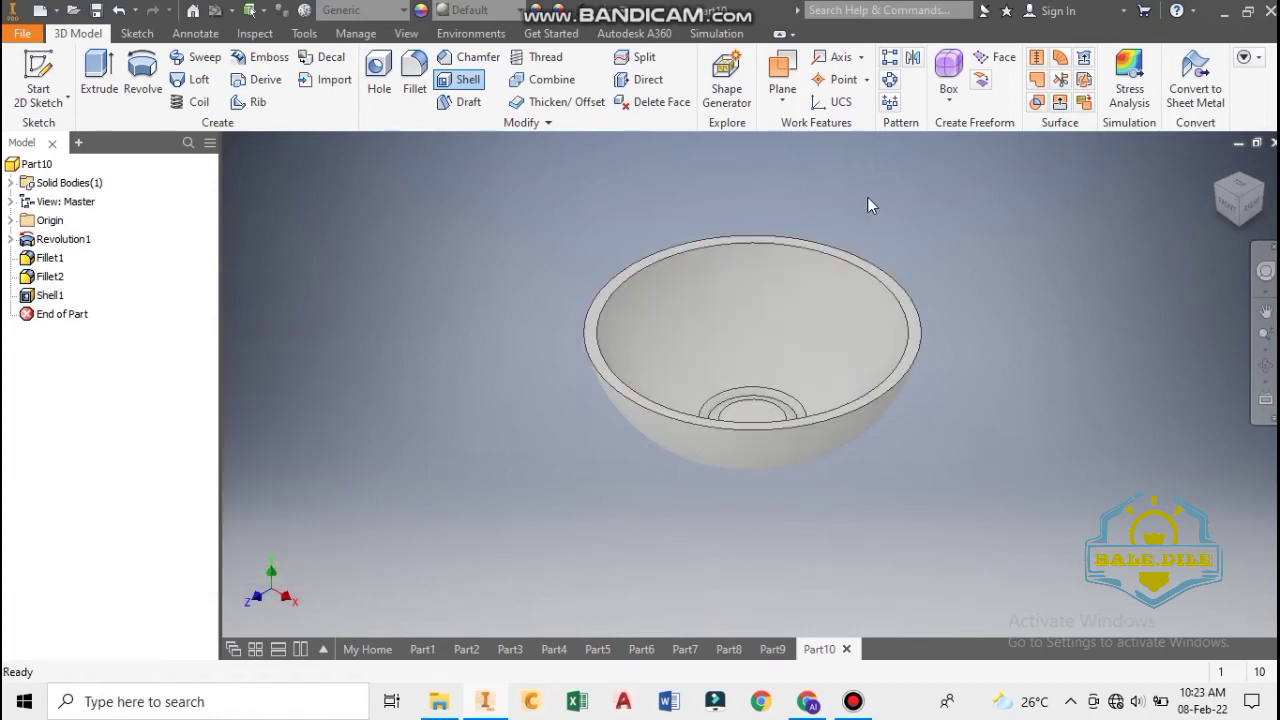
Step: Examine the shelled bowl's rim, interior and foot ring recess up close from different angles
left_click(1265, 334)
left_click(1265, 366)
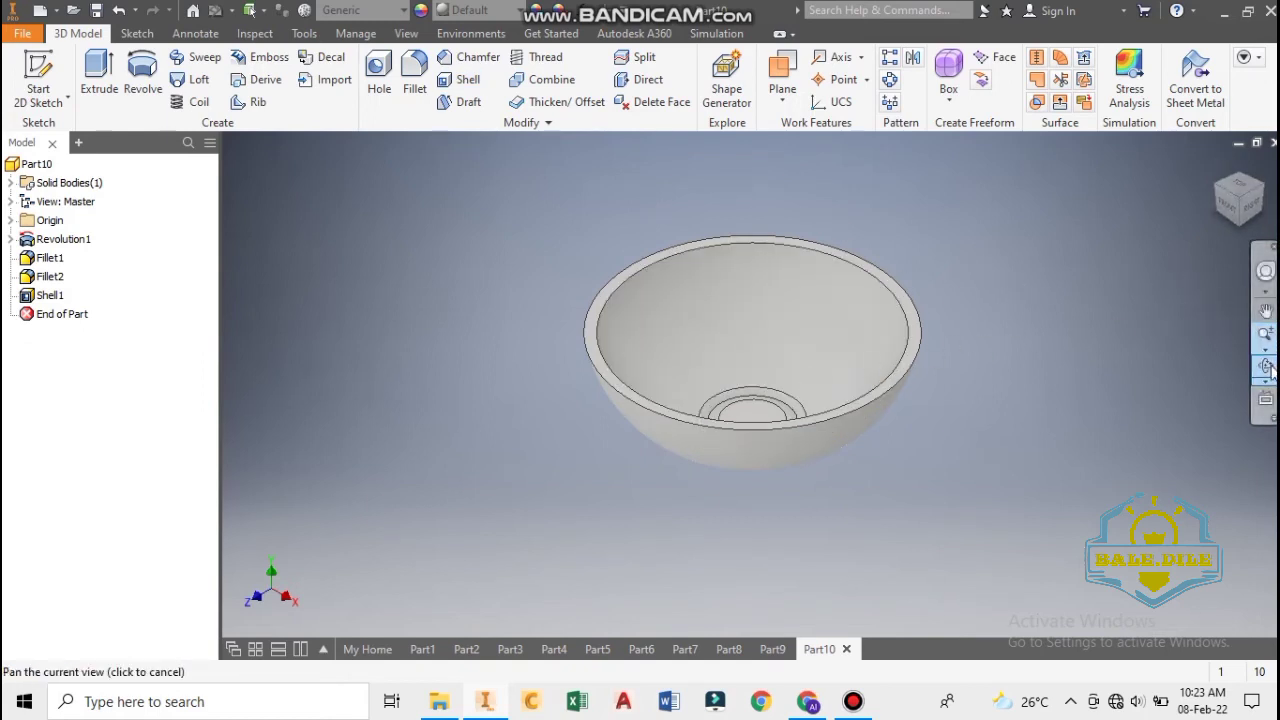
left_click_drag(695, 391, 870, 373)
key("Escape")
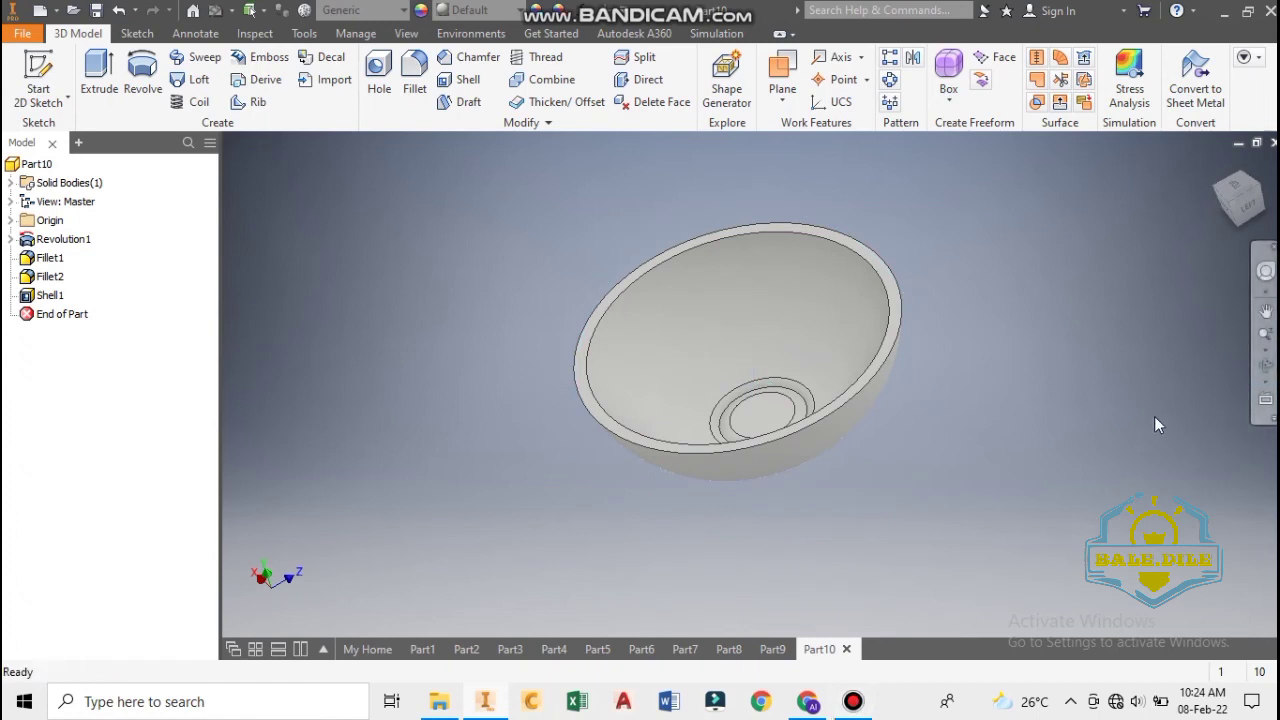
left_click(1260, 336)
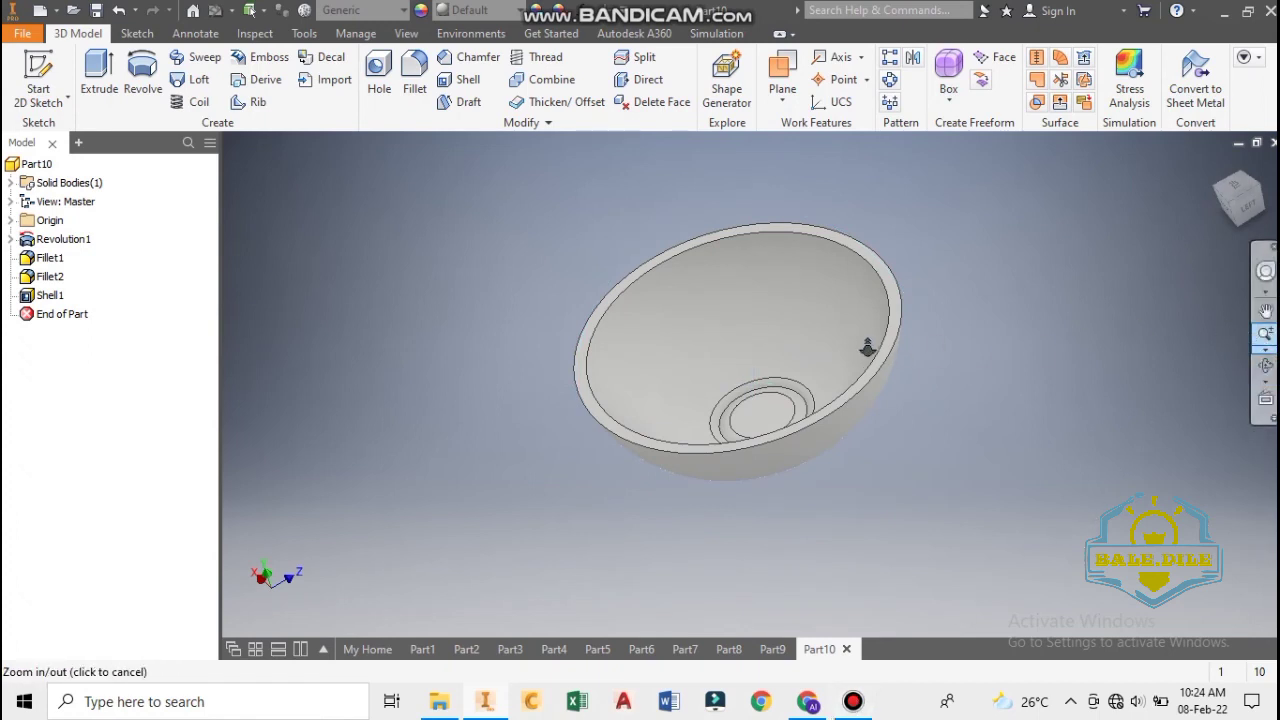
left_click_drag(867, 347, 876, 405)
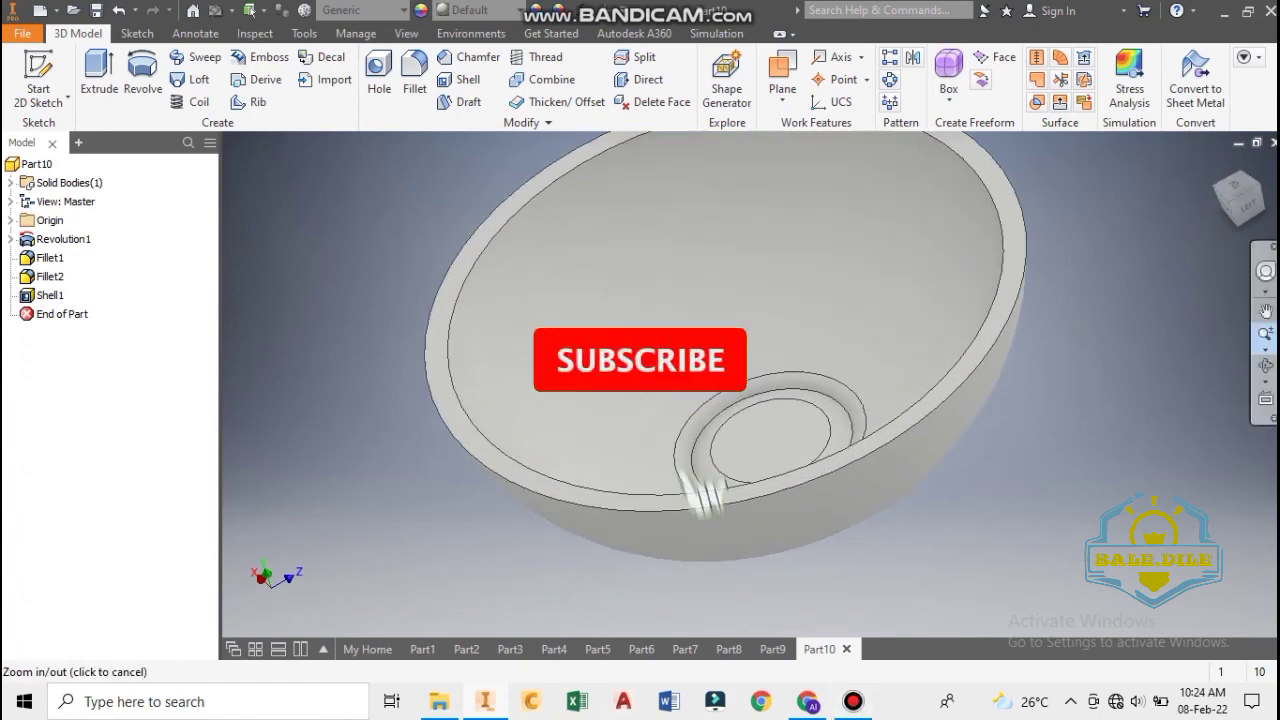
left_click(1266, 351)
left_click(1268, 368)
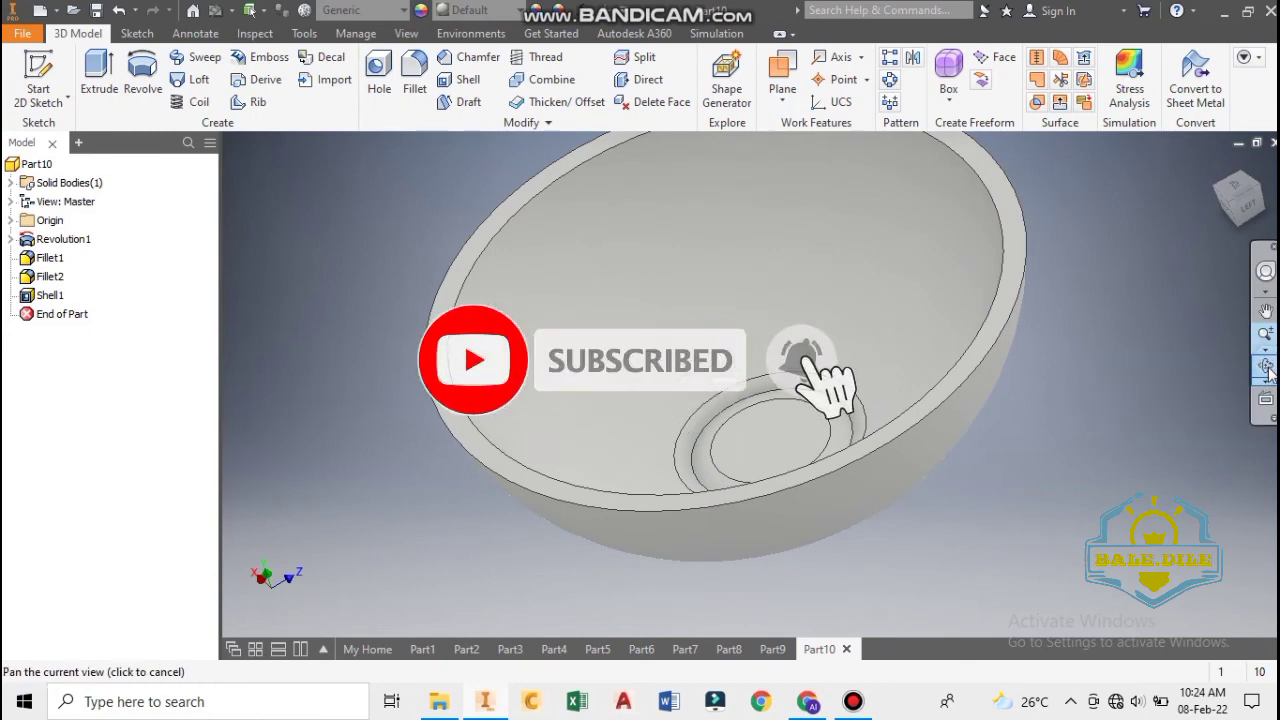
left_click(1268, 370)
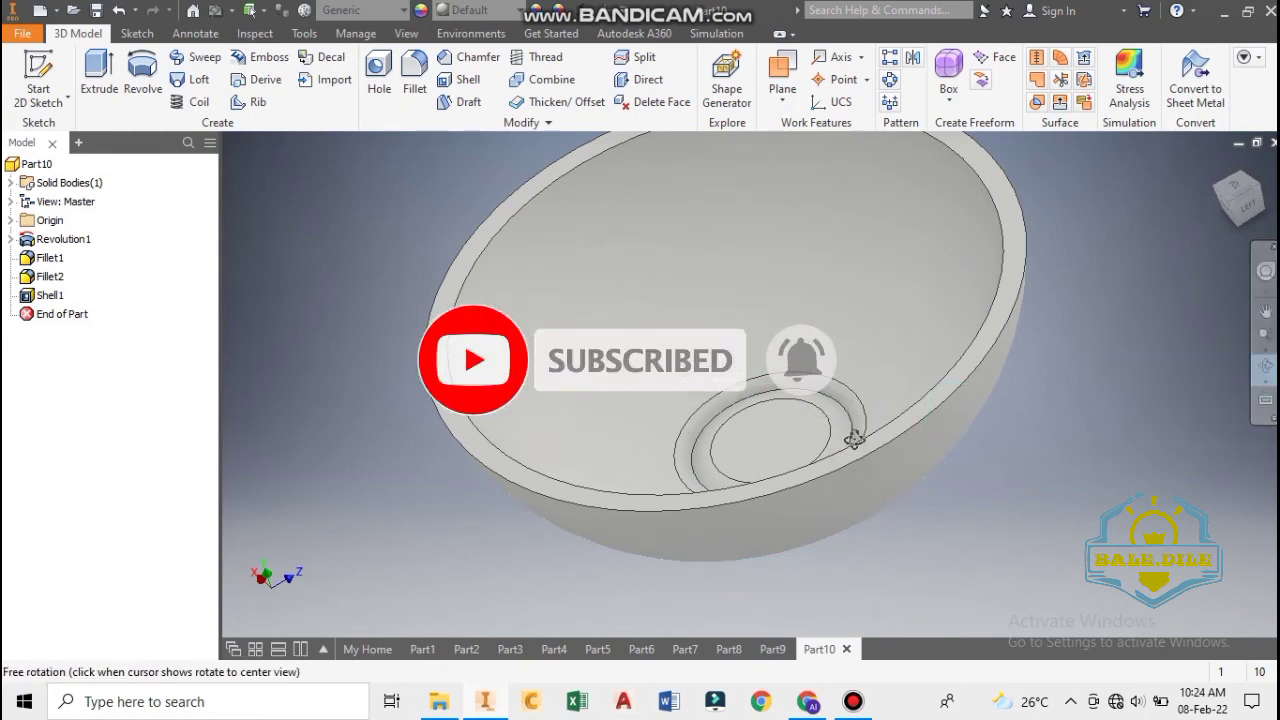
left_click_drag(850, 446, 1089, 543)
key("F2")
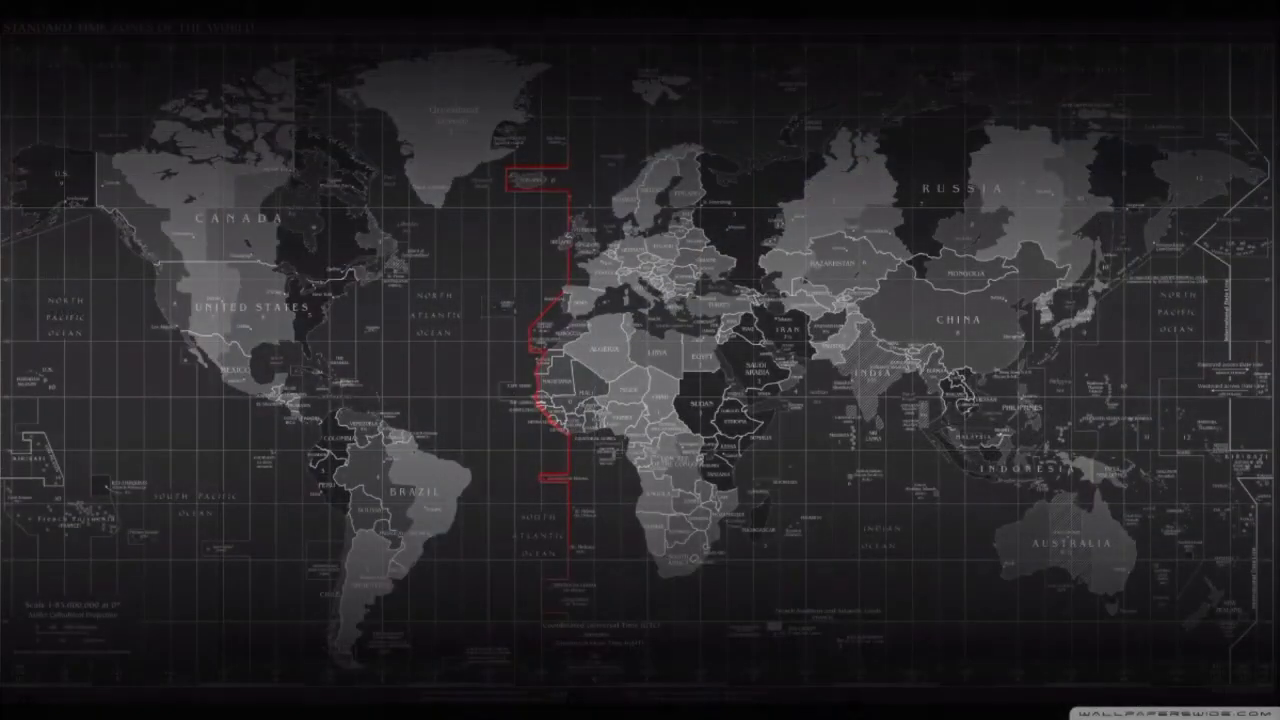